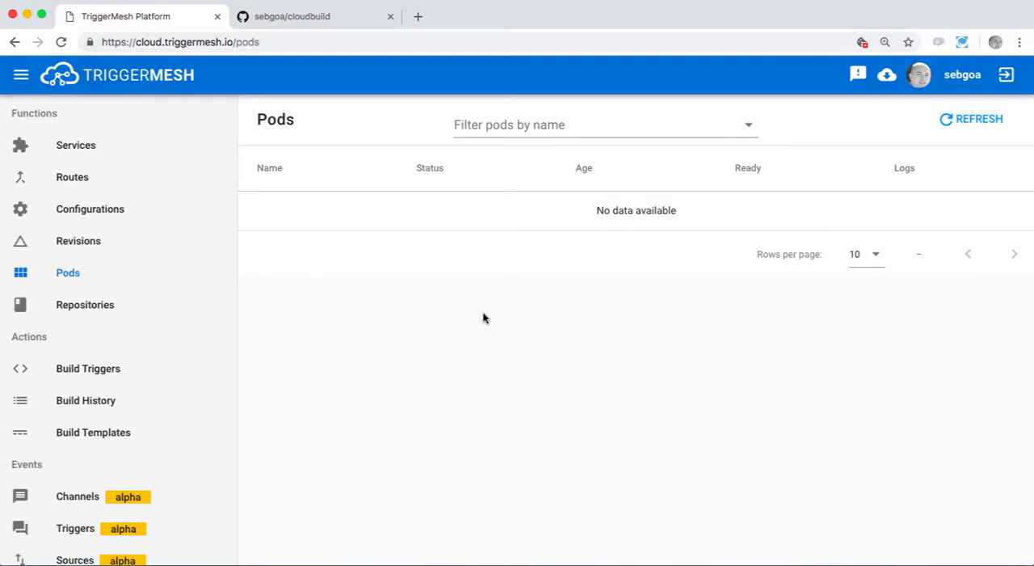
Step: Review the list of deployed services and the list of pods
{"action": "left_click", "coordinate": [87, 152]}
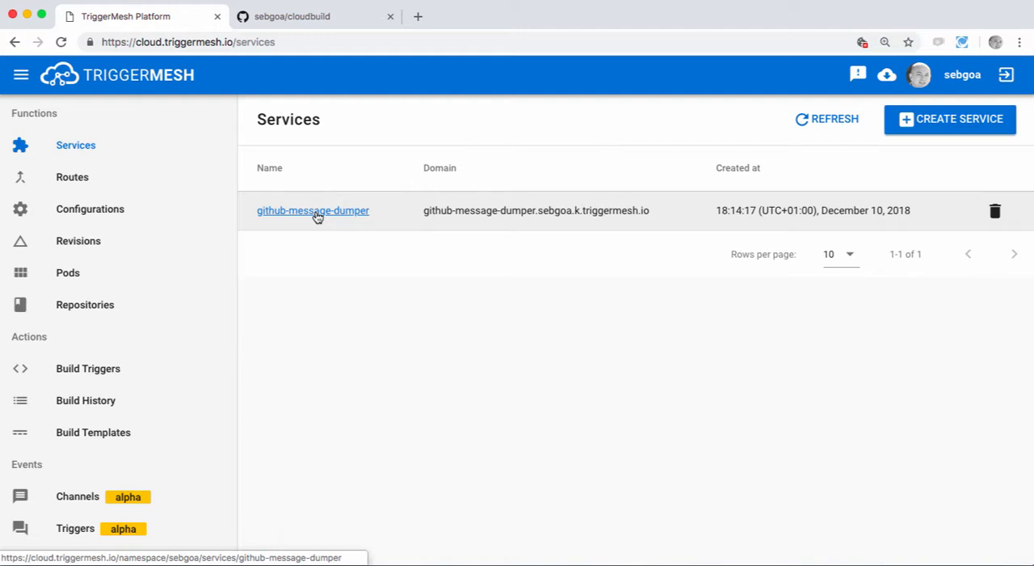
{"action": "left_click", "coordinate": [71, 275]}
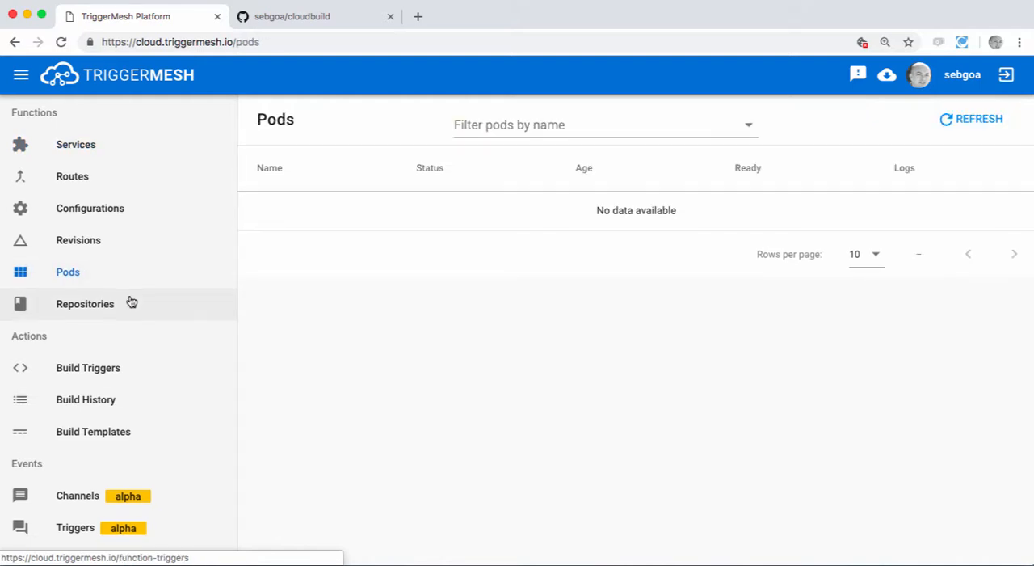
Step: Create an event channel named github with the wizard, using in-memory-channel as its provisioner type
{"action": "scroll", "coordinate": [132, 299], "scroll_direction": "down", "scroll_amount": 3}
{"action": "left_click", "coordinate": [84, 389]}
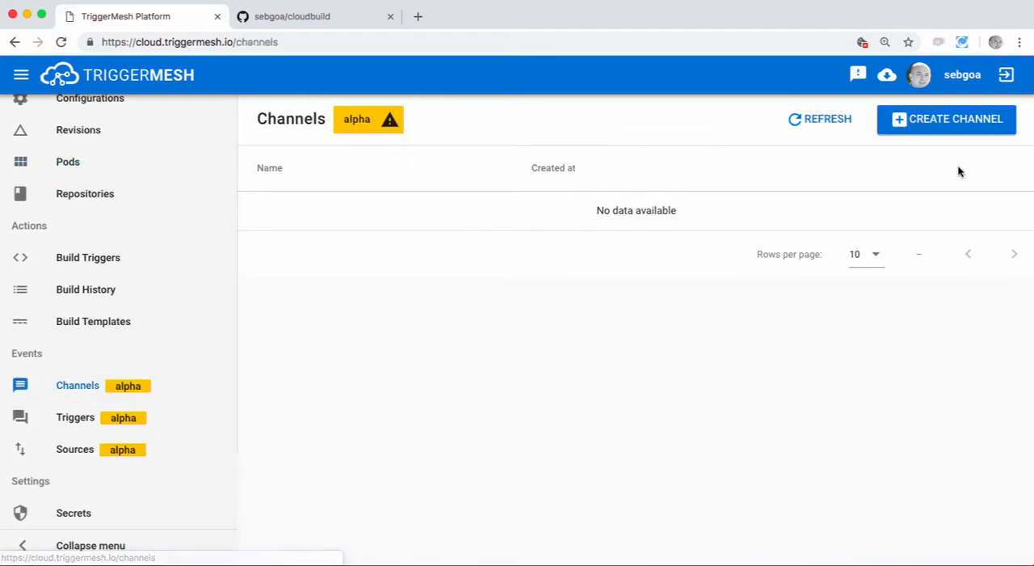
{"action": "left_click", "coordinate": [937, 124]}
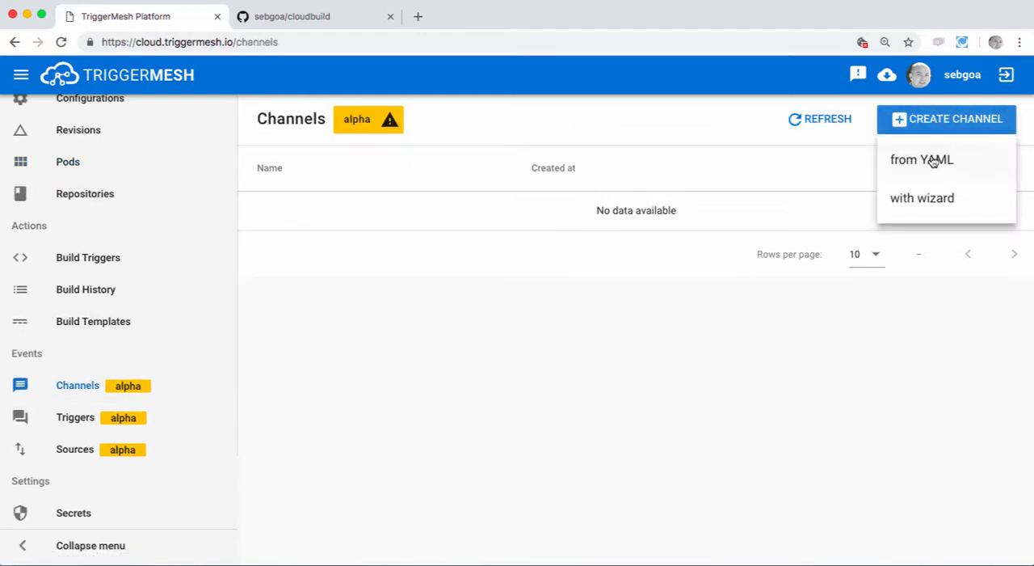
{"action": "left_click", "coordinate": [918, 202]}
{"action": "left_click", "coordinate": [462, 290]}
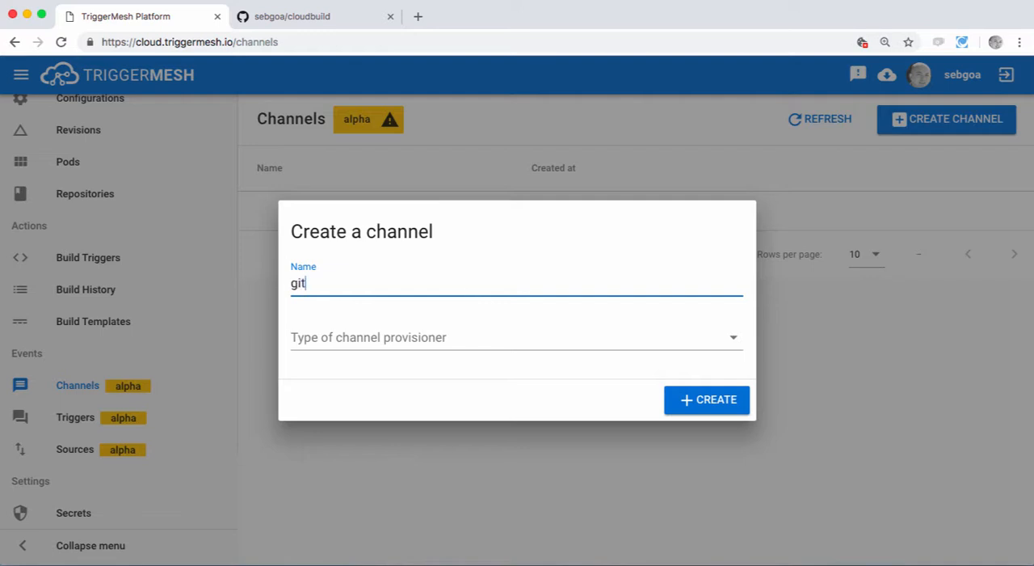
{"action": "left_click", "coordinate": [369, 337]}
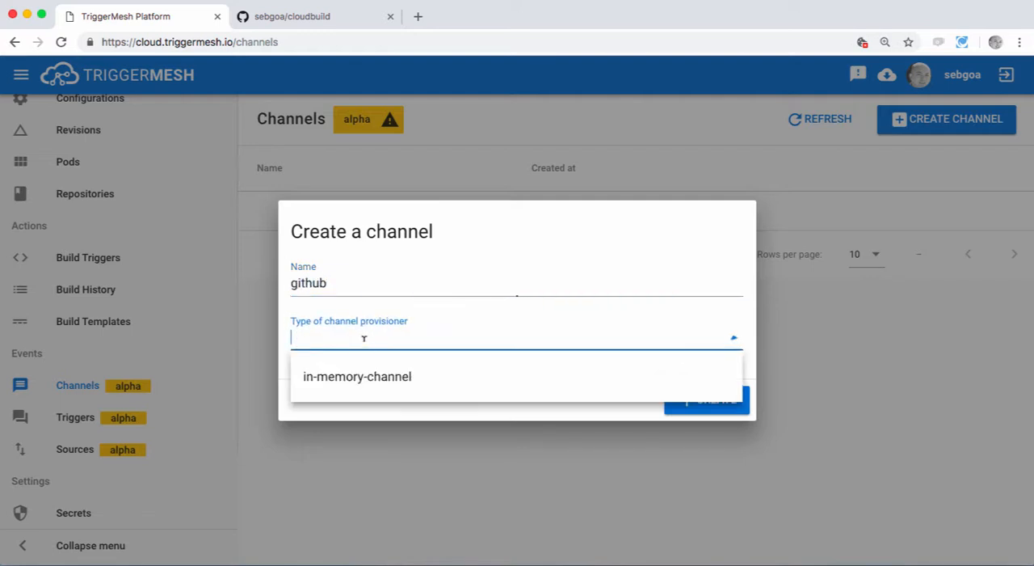
{"action": "left_click", "coordinate": [374, 384]}
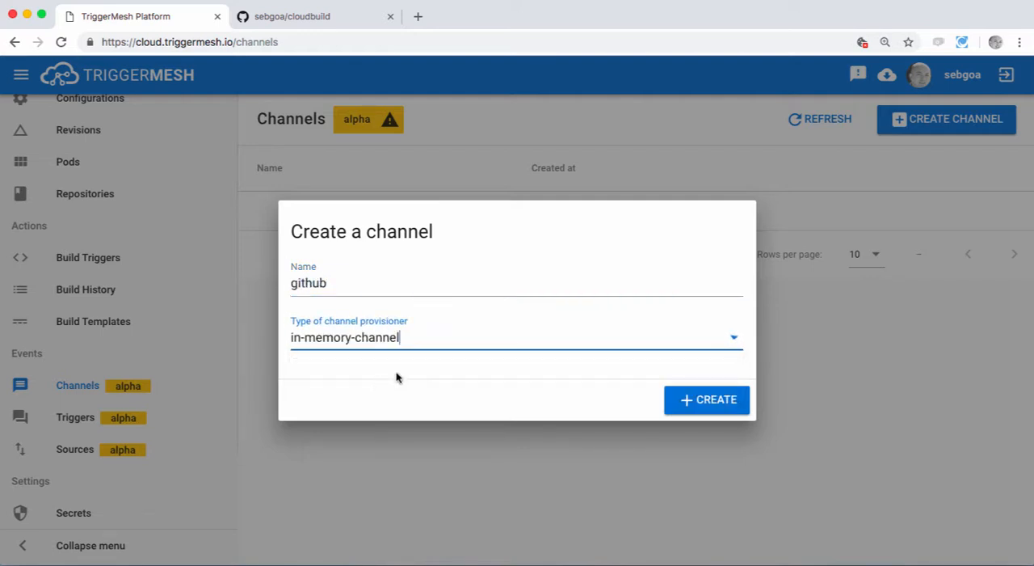
{"action": "left_click", "coordinate": [709, 402]}
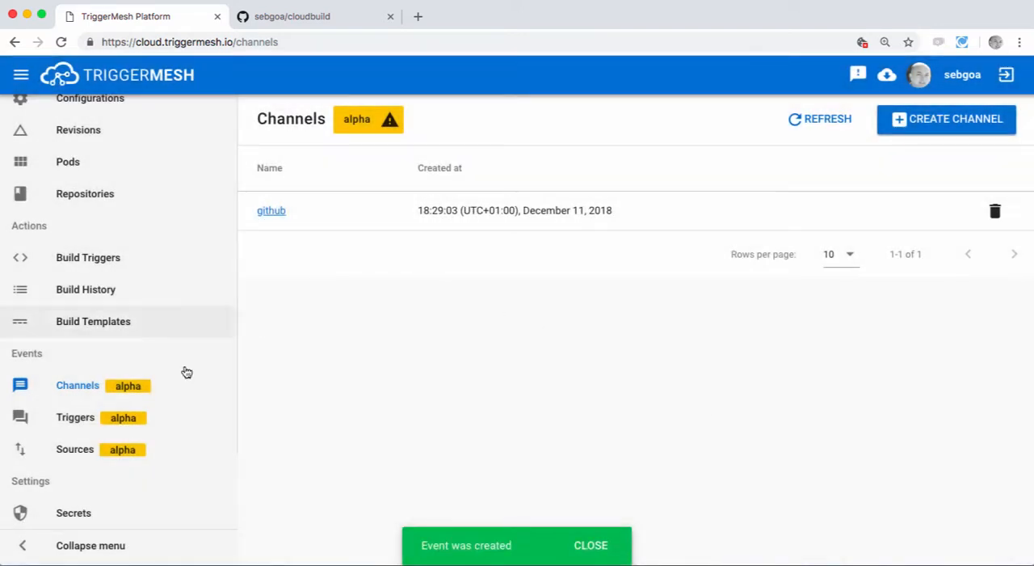
Step: Start a new event source named git, of type GitHubSource, attached to the github channel
{"action": "left_click", "coordinate": [72, 453]}
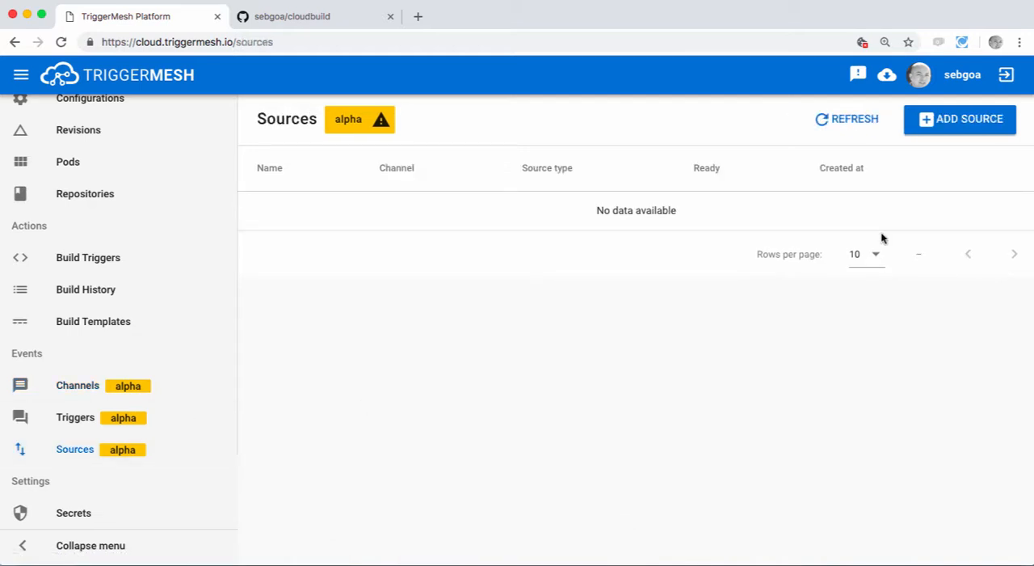
{"action": "left_click", "coordinate": [937, 120]}
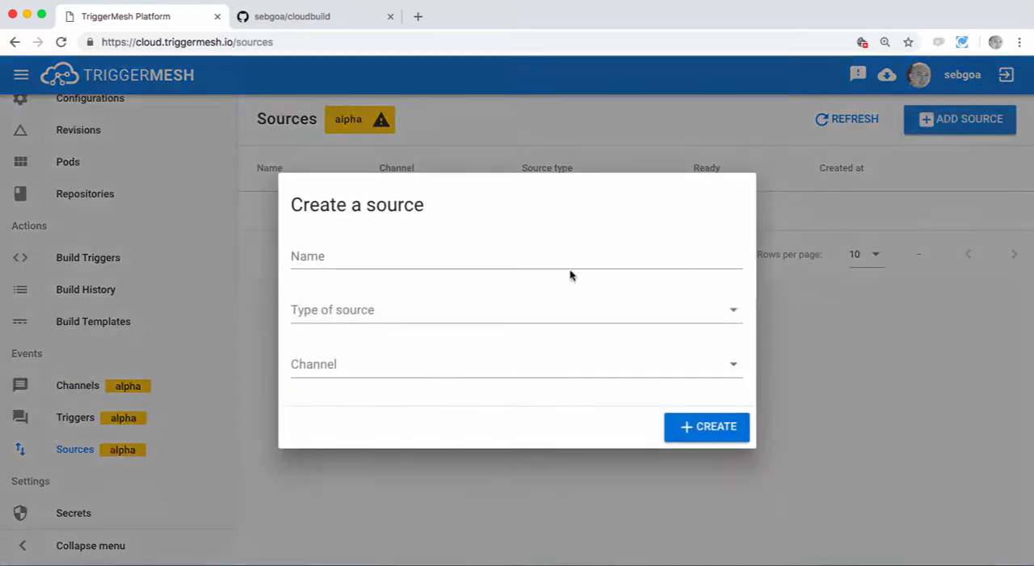
{"action": "left_click", "coordinate": [429, 255]}
{"action": "type", "text": "git"}
{"action": "left_click", "coordinate": [368, 310]}
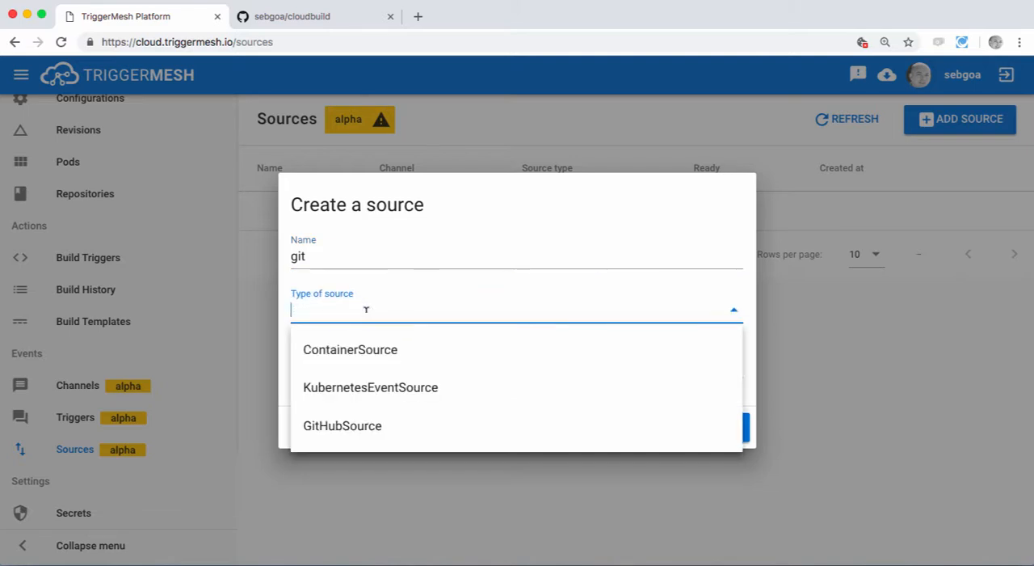
{"action": "left_click", "coordinate": [353, 428]}
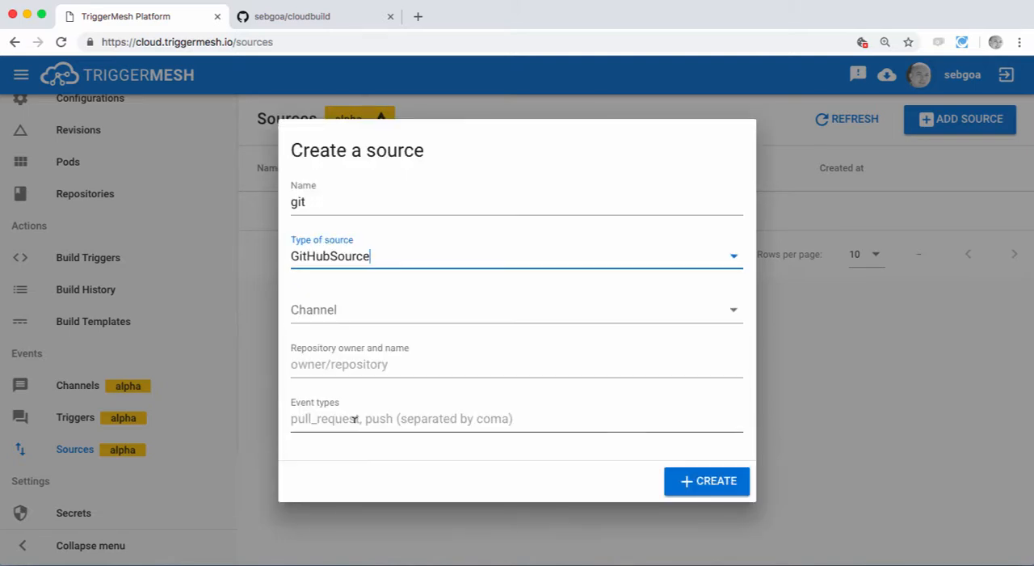
{"action": "left_click", "coordinate": [379, 302]}
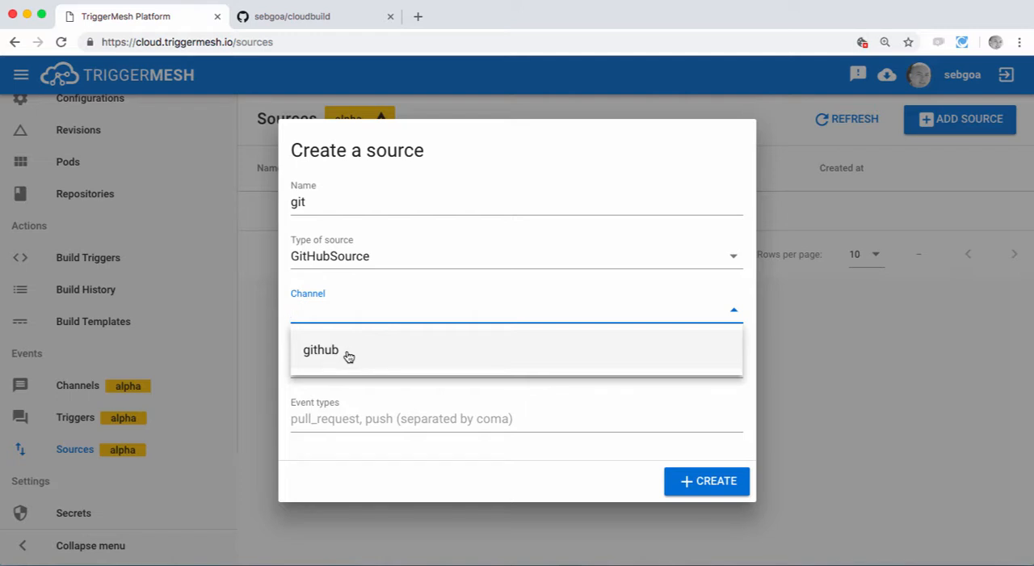
{"action": "left_click", "coordinate": [339, 353]}
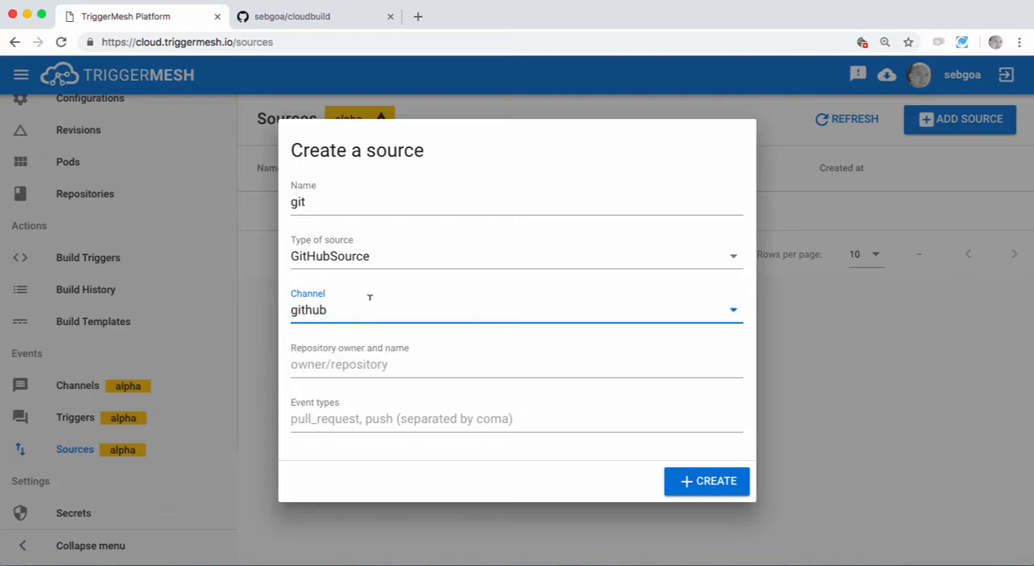
Step: Set the source's repository to sebgoa/cloudbuild and its event type to push, and create the source
{"action": "left_click", "coordinate": [347, 363]}
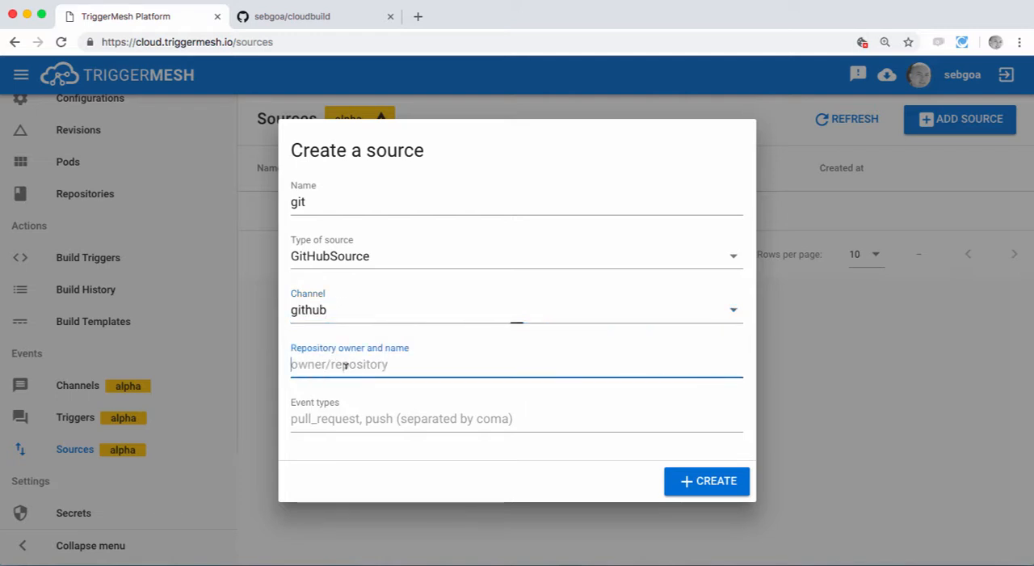
{"action": "type", "text": "sebgoa/cl"}
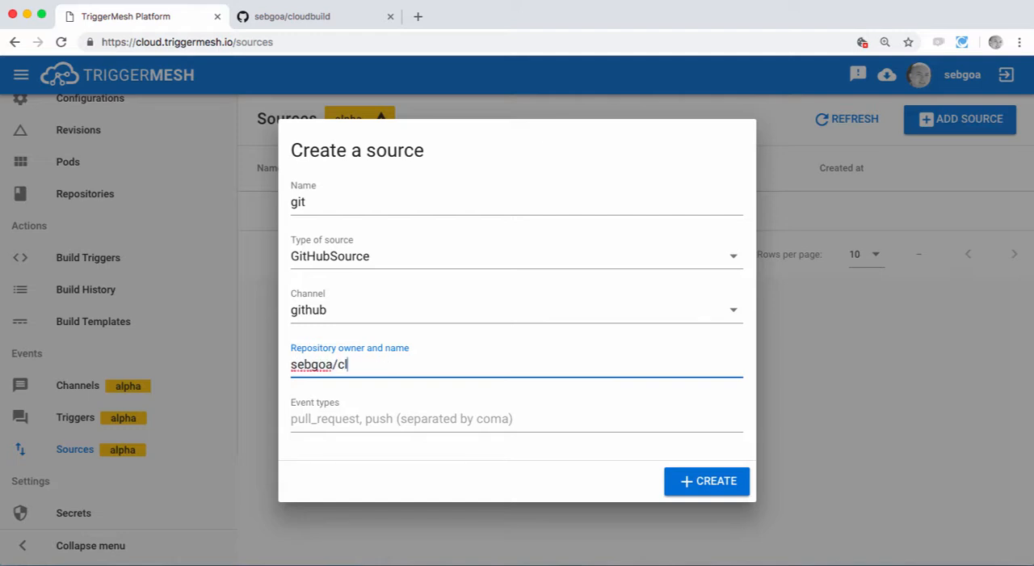
{"action": "type", "text": "oudbuild"}
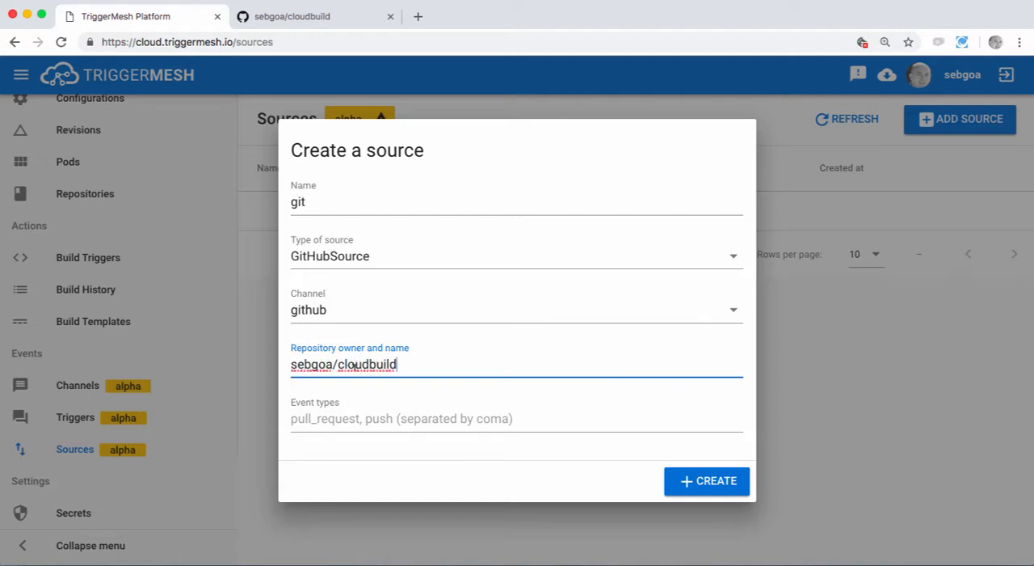
{"action": "left_click", "coordinate": [345, 419]}
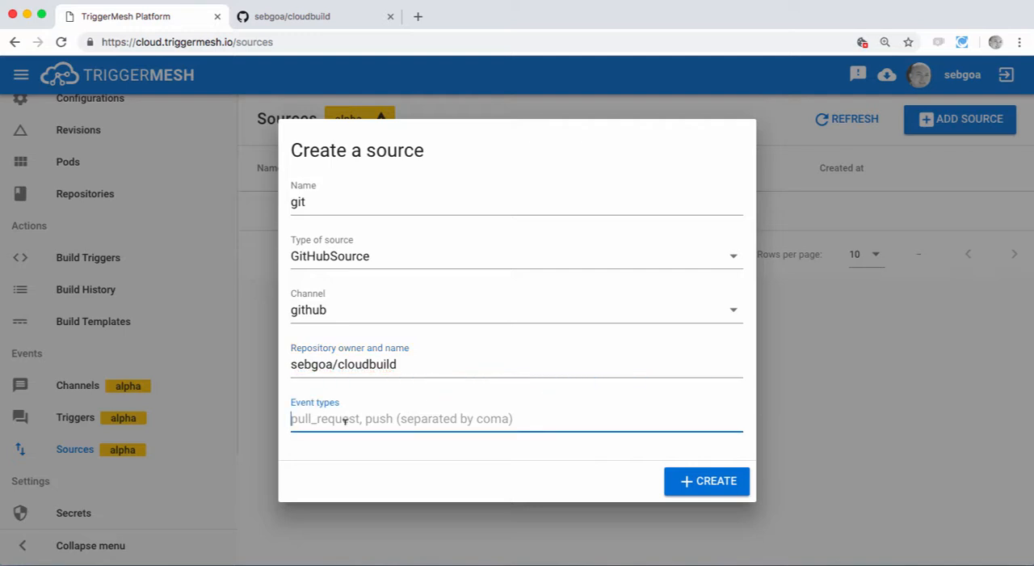
{"action": "type", "text": "push"}
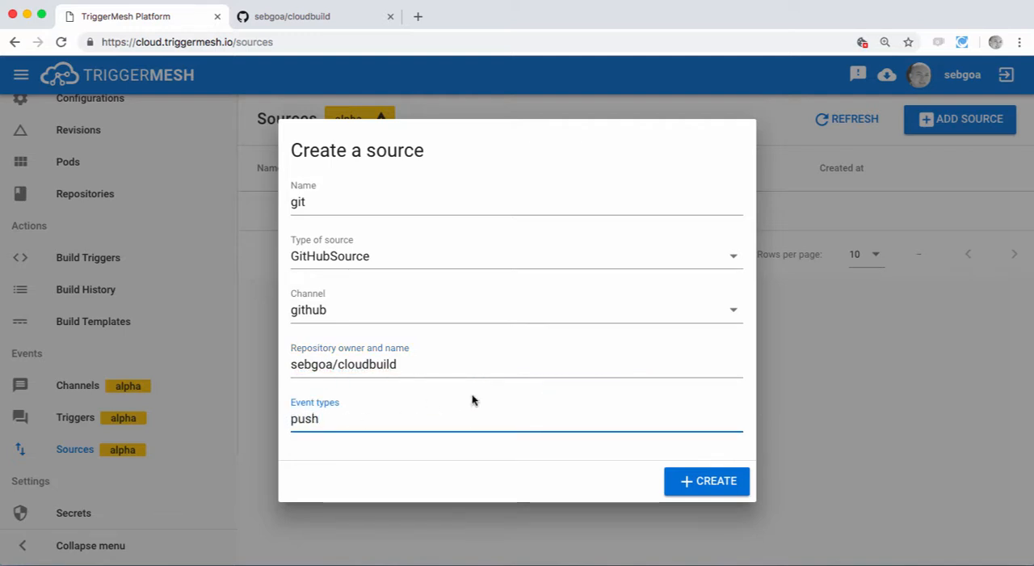
{"action": "left_click", "coordinate": [704, 482]}
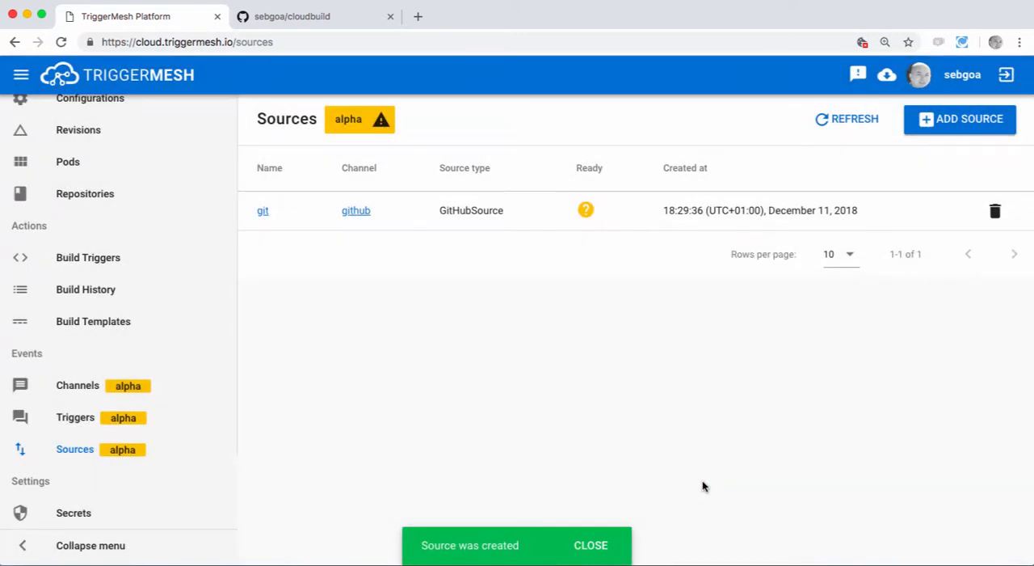
Step: Check the channel list and the ready status of the git source
{"action": "left_click", "coordinate": [83, 389]}
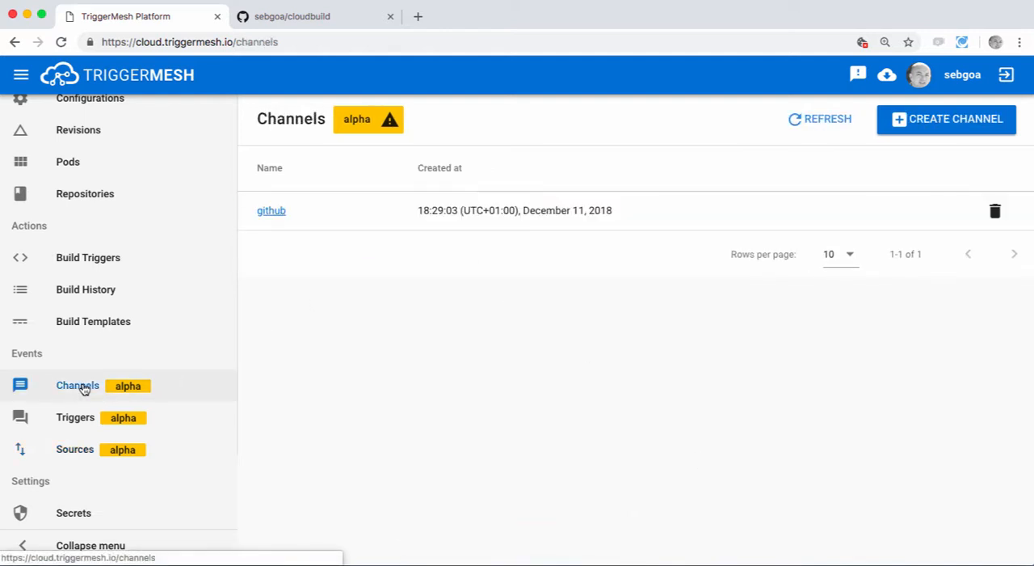
{"action": "left_click", "coordinate": [73, 454]}
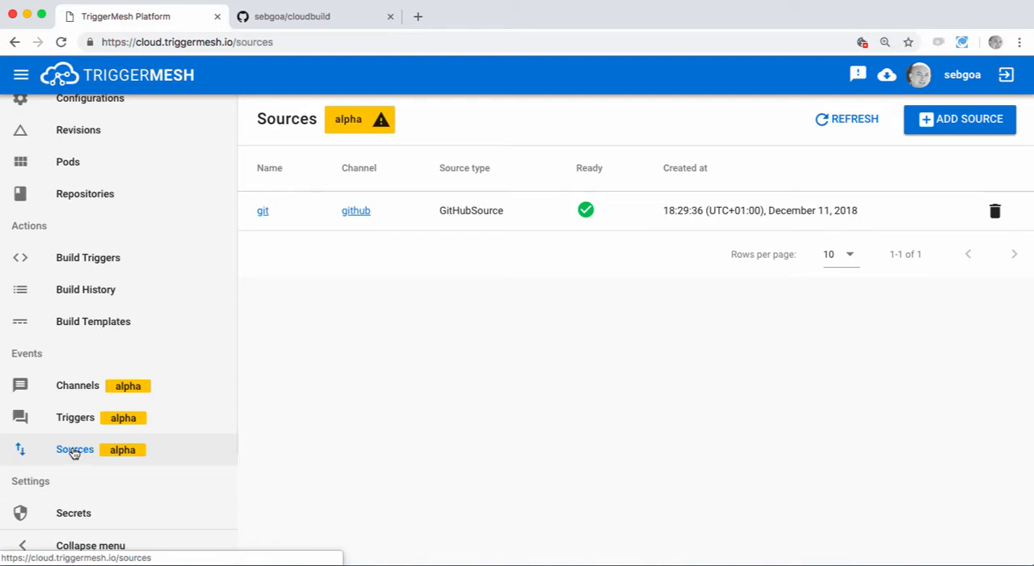
Step: Create a trigger named git with the wizard, linking the github channel to the github-message-dumper service
{"action": "left_click", "coordinate": [74, 418]}
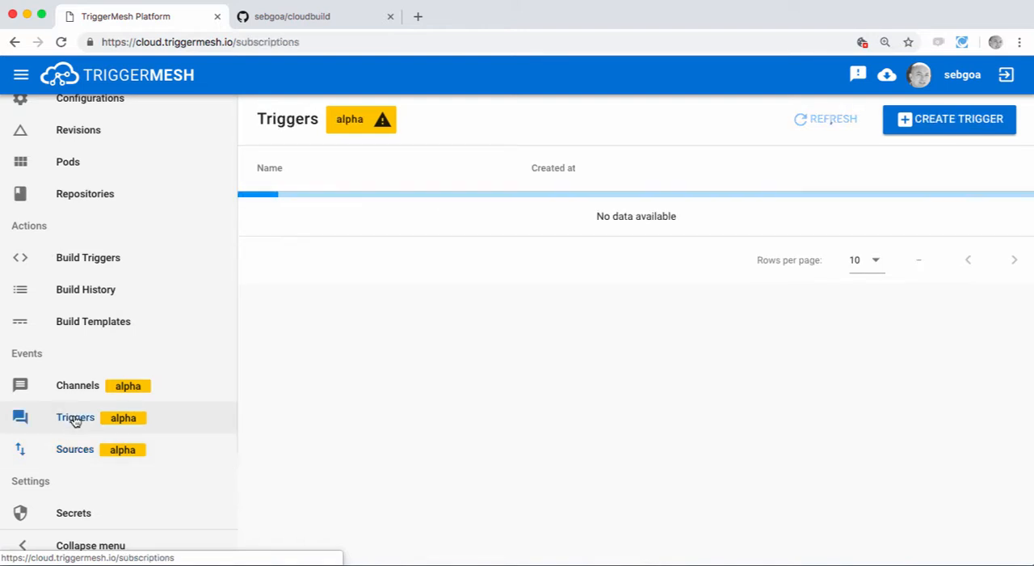
{"action": "left_click", "coordinate": [947, 123]}
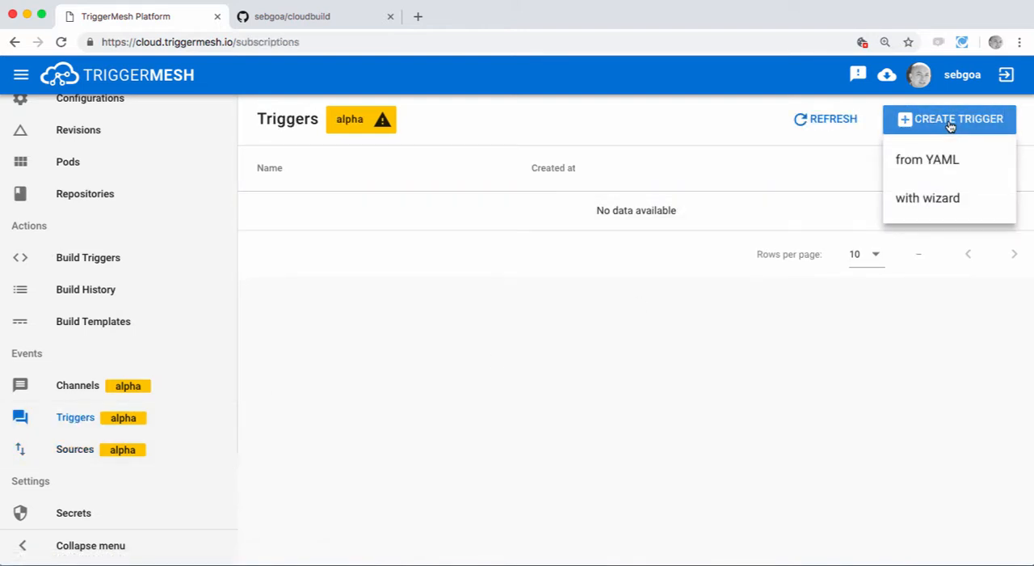
{"action": "left_click", "coordinate": [921, 201]}
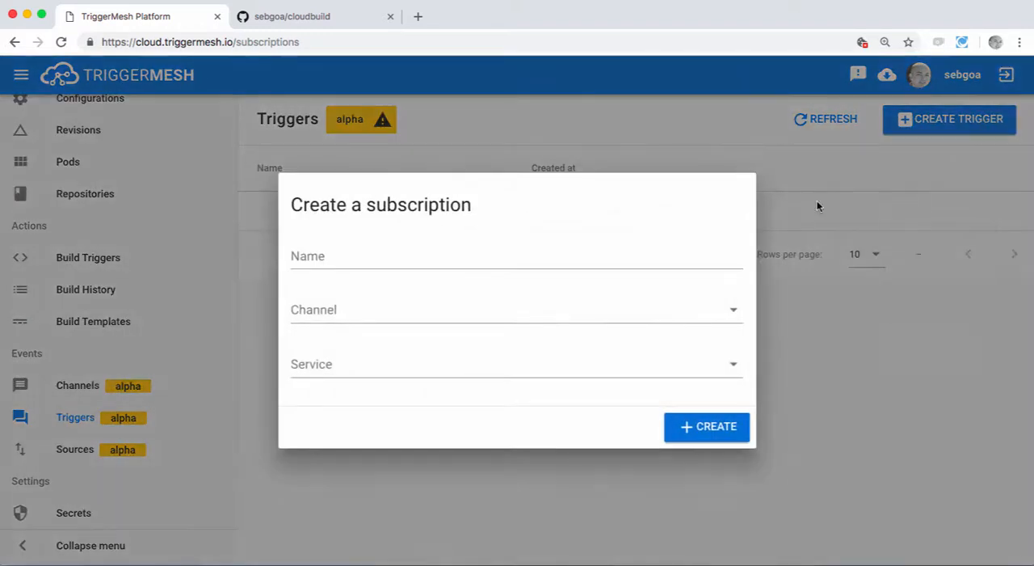
{"action": "left_click", "coordinate": [435, 252]}
{"action": "type", "text": "git"}
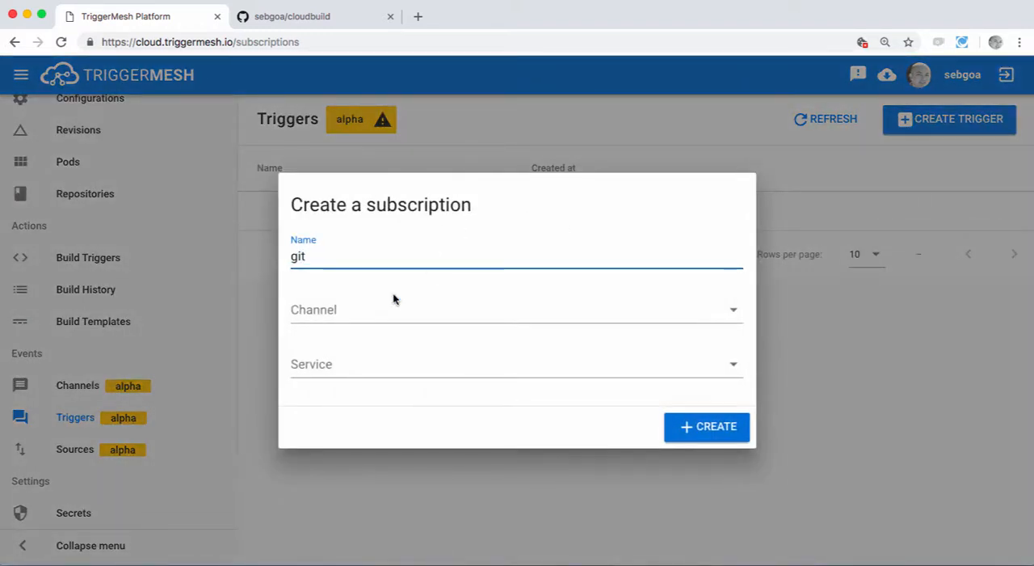
{"action": "left_click", "coordinate": [325, 310]}
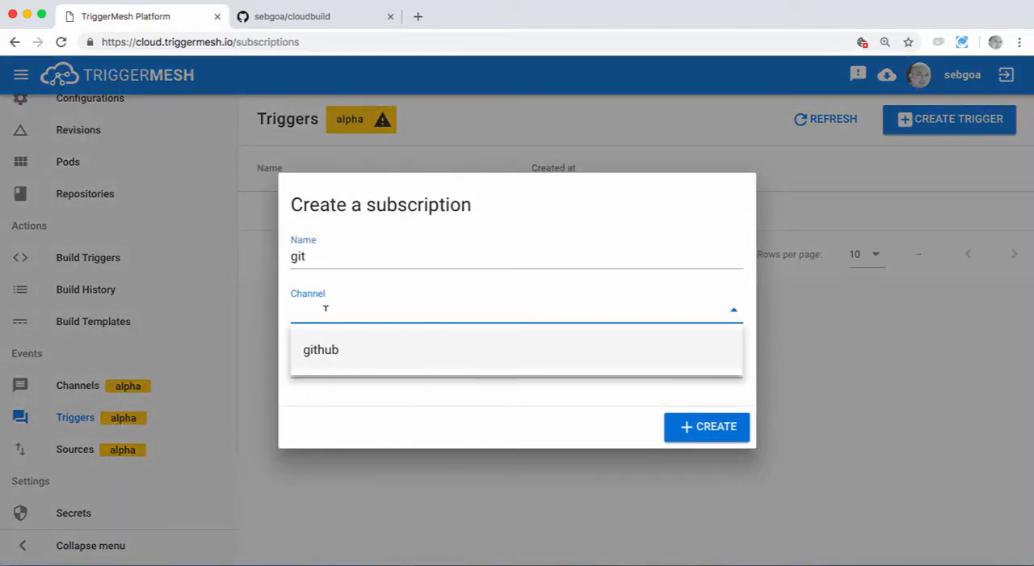
{"action": "left_click", "coordinate": [325, 357]}
{"action": "left_click", "coordinate": [324, 359]}
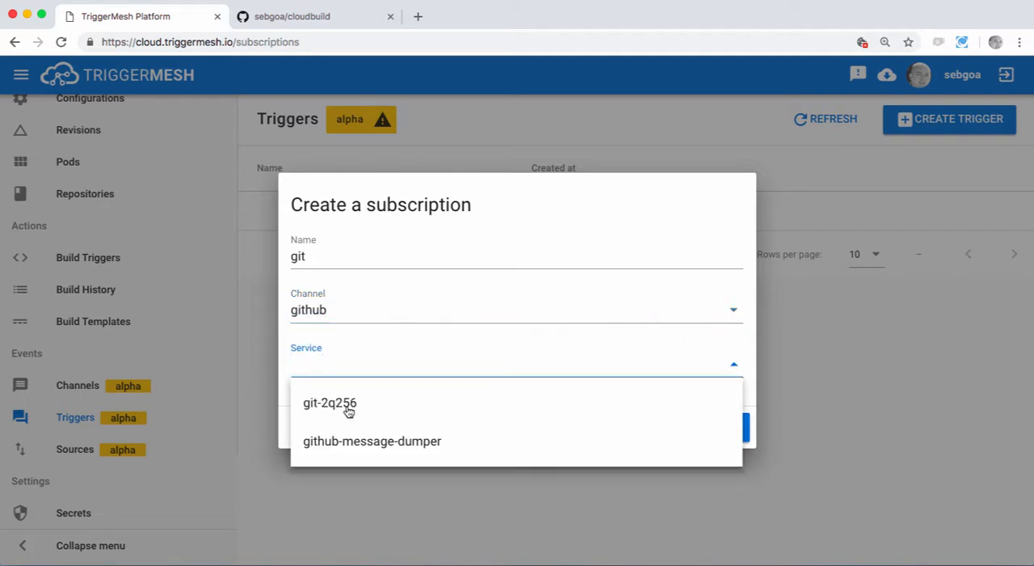
{"action": "left_click", "coordinate": [361, 443]}
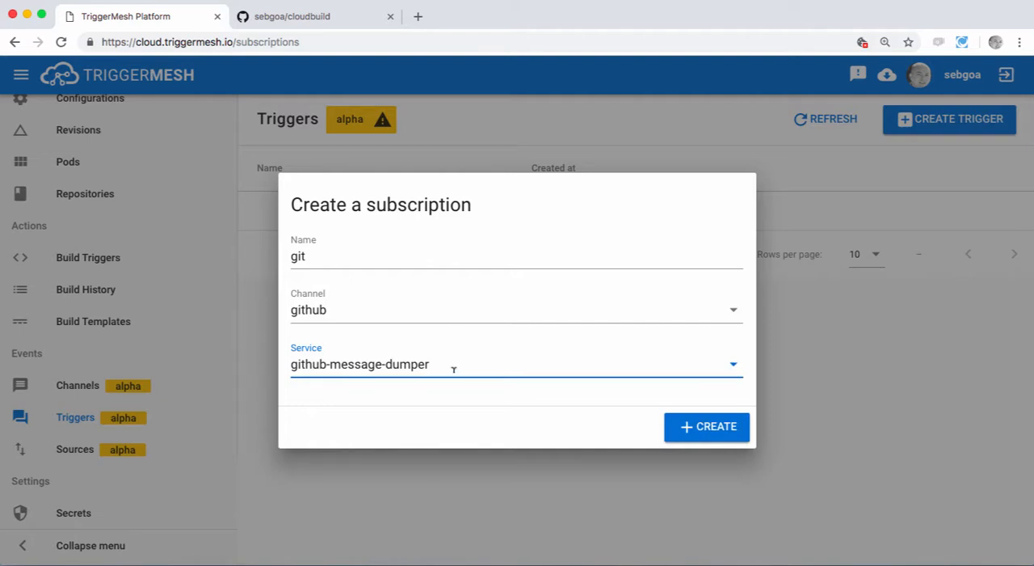
{"action": "left_click", "coordinate": [688, 428]}
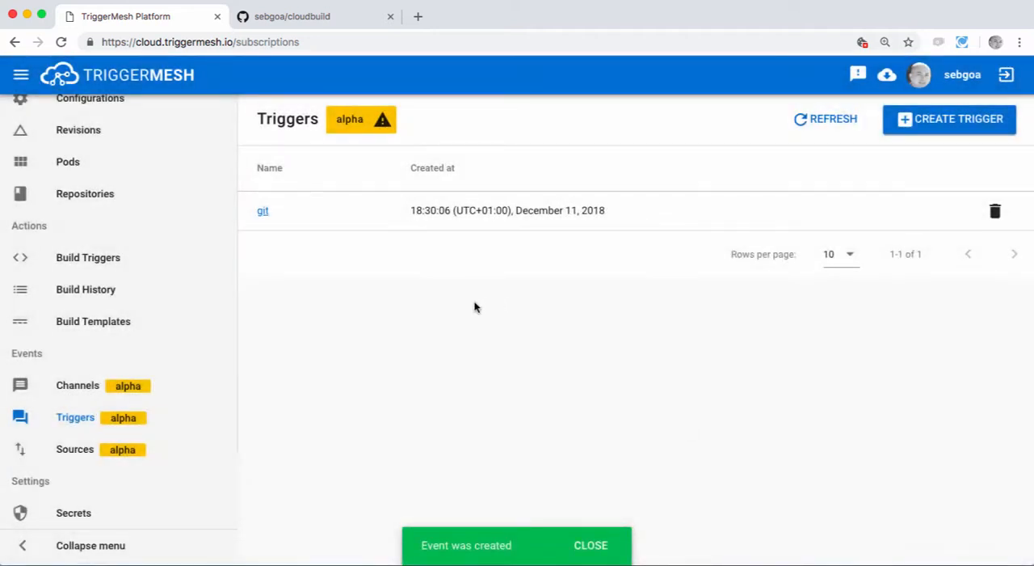
Step: Check the services list and the pods list again for the source's new service and pod
{"action": "scroll", "coordinate": [202, 263], "scroll_direction": "up", "scroll_amount": 2}
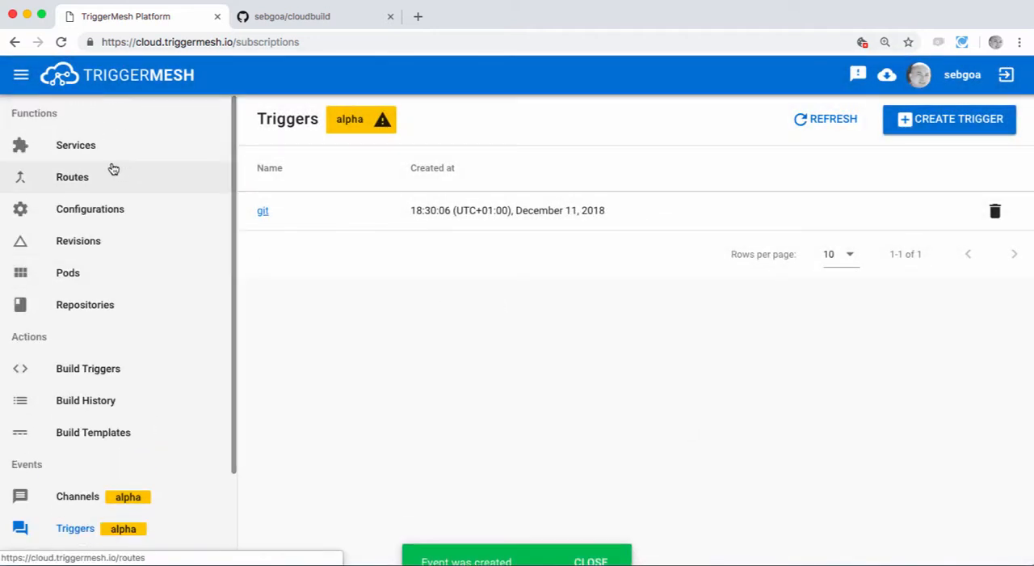
{"action": "left_click", "coordinate": [81, 146]}
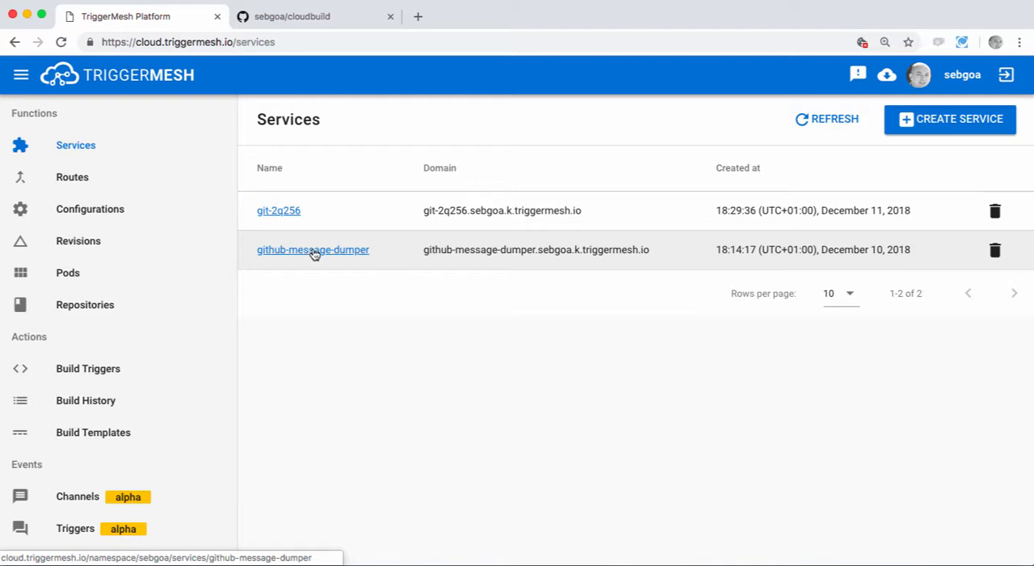
{"action": "left_click", "coordinate": [72, 273]}
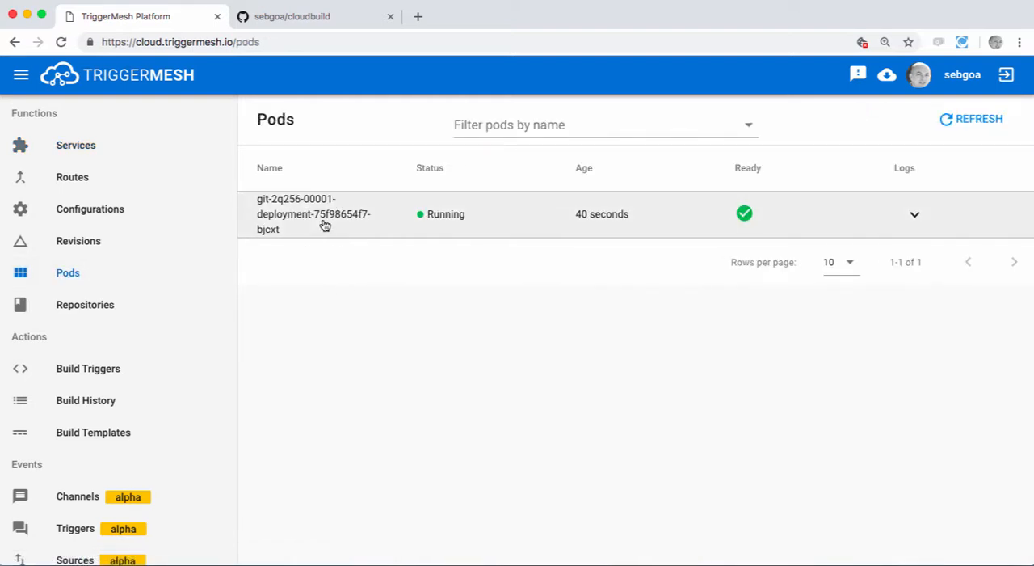
Step: Switch to the sebgoa/cloudbuild repository page on GitHub and enlarge the page to 125%
{"action": "left_click", "coordinate": [316, 18]}
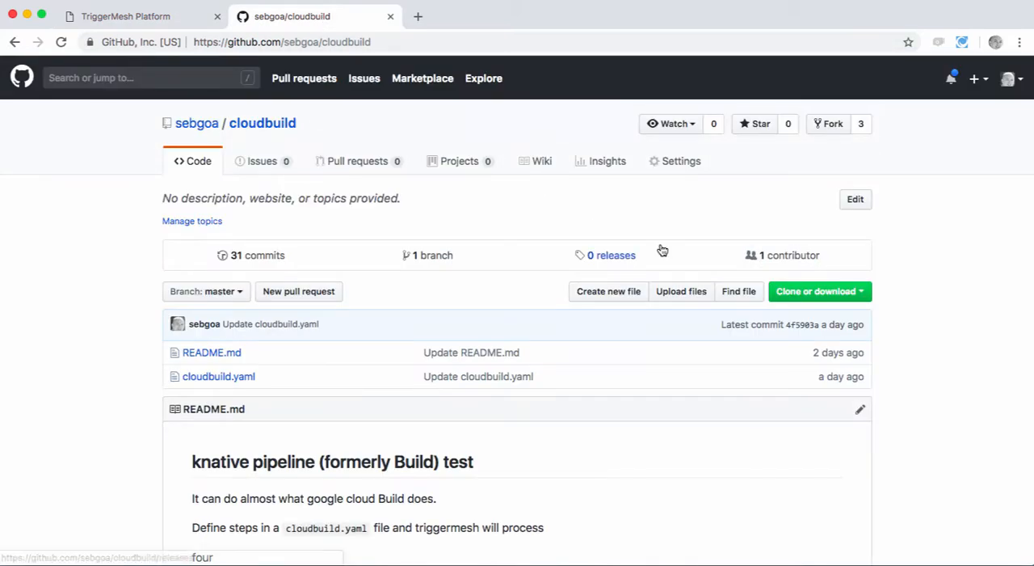
{"action": "key", "text": "super+equal"}
{"action": "key", "text": "super+equal"}
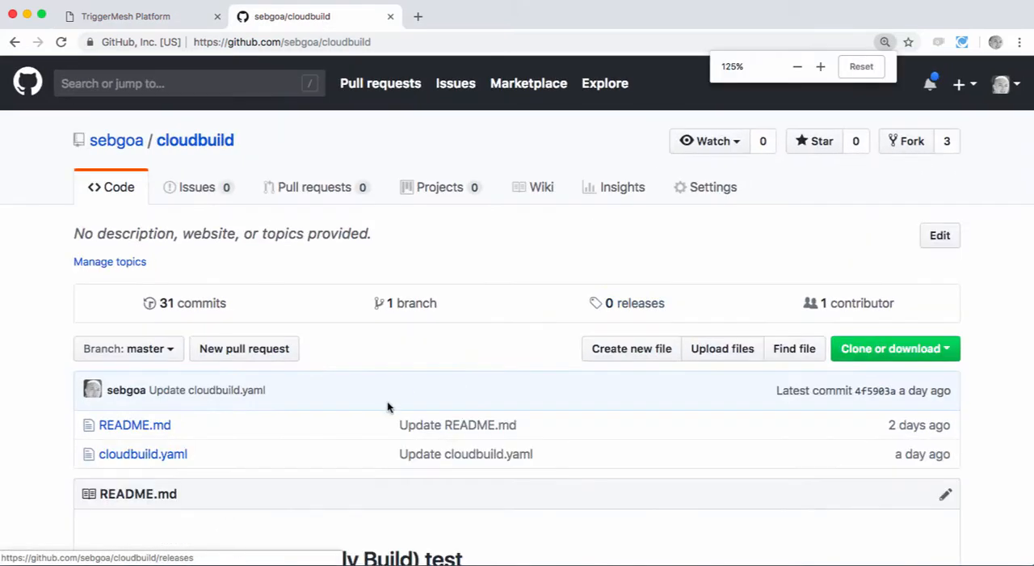
Step: Replace the word four with kubecon in README.md and commit the change directly to the master branch
{"action": "left_click", "coordinate": [945, 495]}
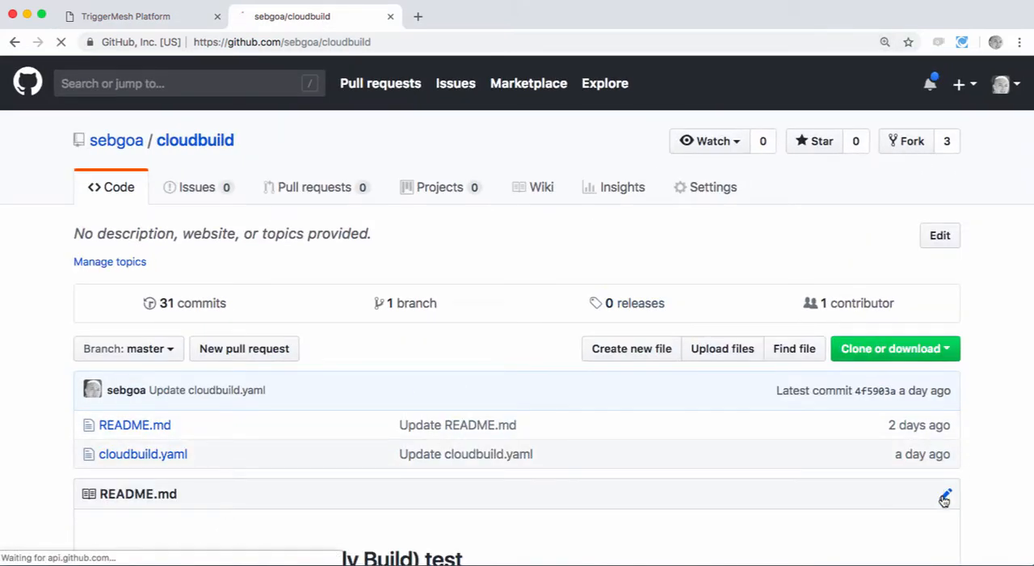
{"action": "scroll", "coordinate": [674, 397], "scroll_direction": "down", "scroll_amount": 1}
{"action": "scroll", "coordinate": [674, 396], "scroll_direction": "down", "scroll_amount": 3}
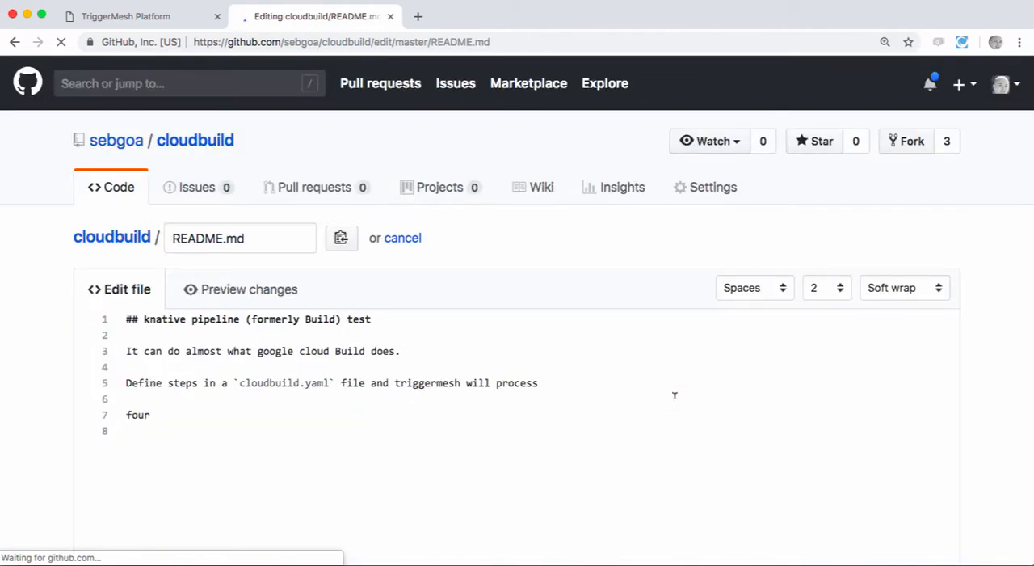
{"action": "left_click", "coordinate": [152, 415]}
{"action": "double_click", "coordinate": [142, 414]}
{"action": "type", "text": "kubecon"}
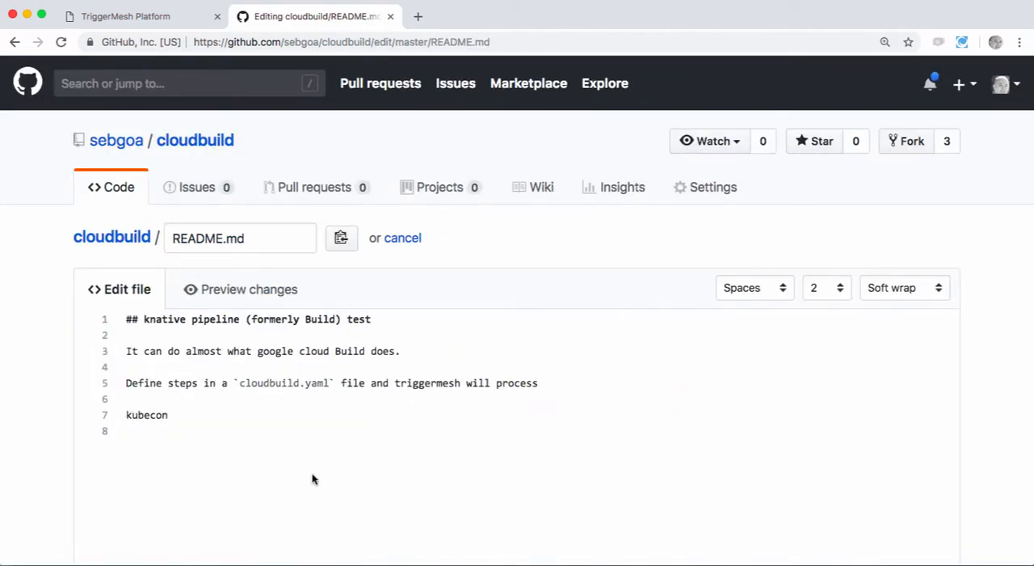
{"action": "scroll", "coordinate": [312, 473], "scroll_direction": "down", "scroll_amount": 10}
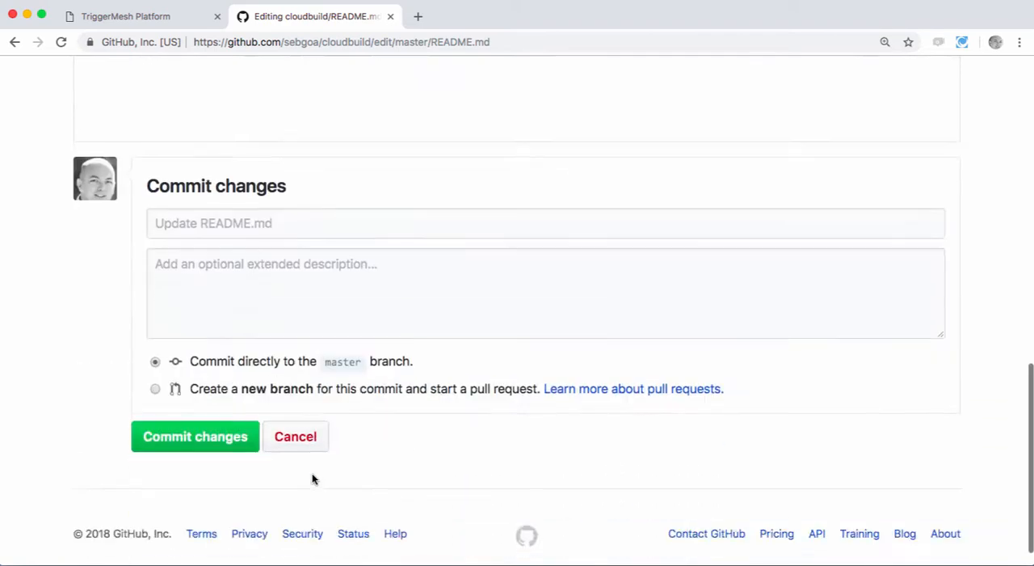
{"action": "left_click", "coordinate": [186, 409]}
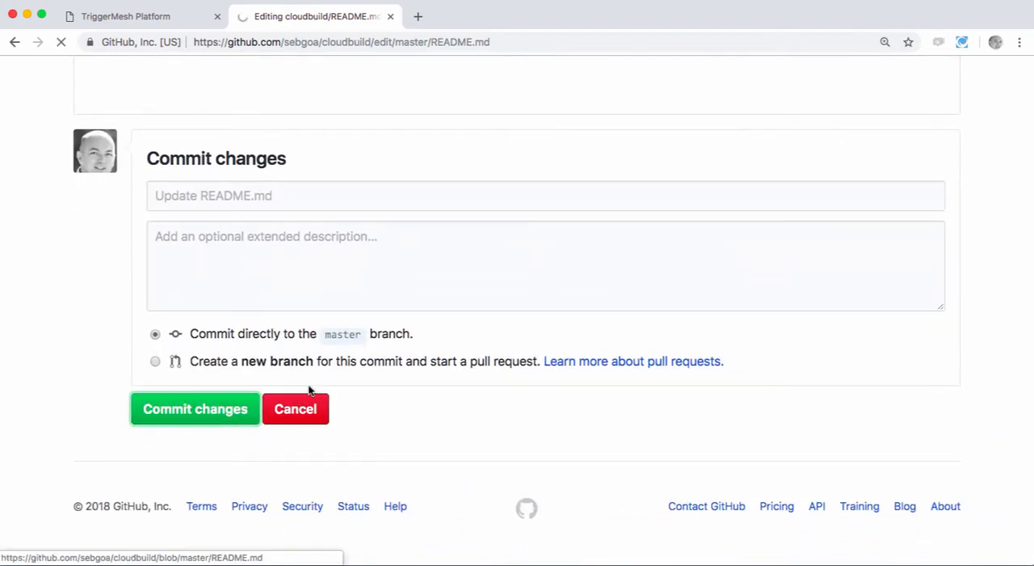
Step: Switch to the TriggerMesh platform and refresh the pods list to check for the github-message-dumper pod
{"action": "left_click", "coordinate": [152, 19]}
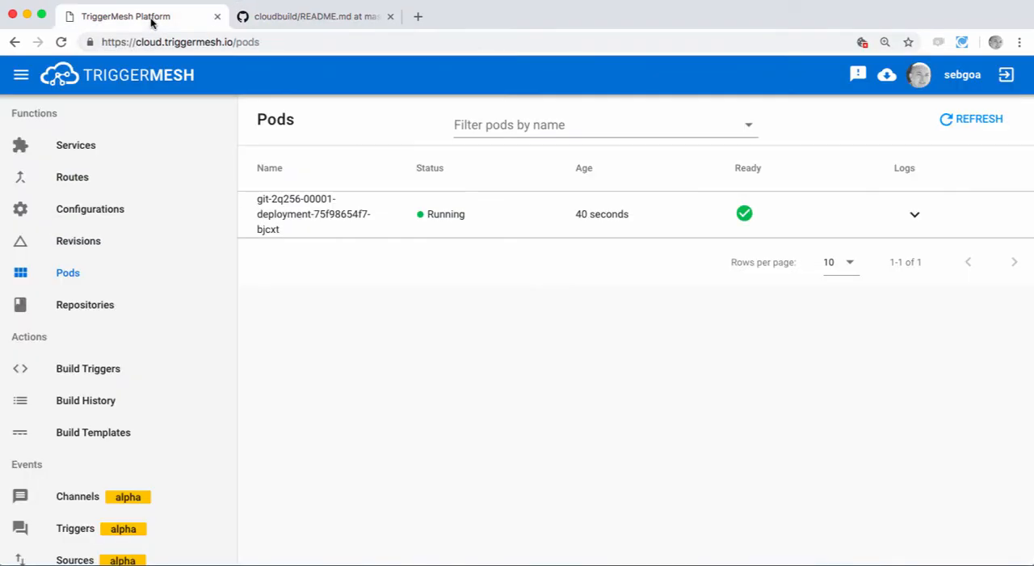
{"action": "left_click", "coordinate": [962, 127]}
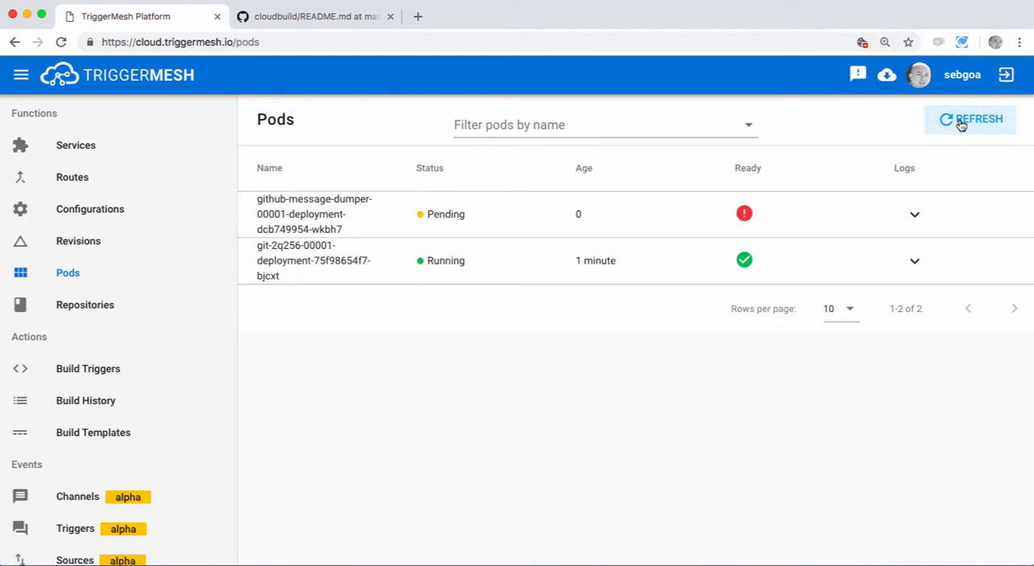
{"action": "left_click", "coordinate": [961, 125]}
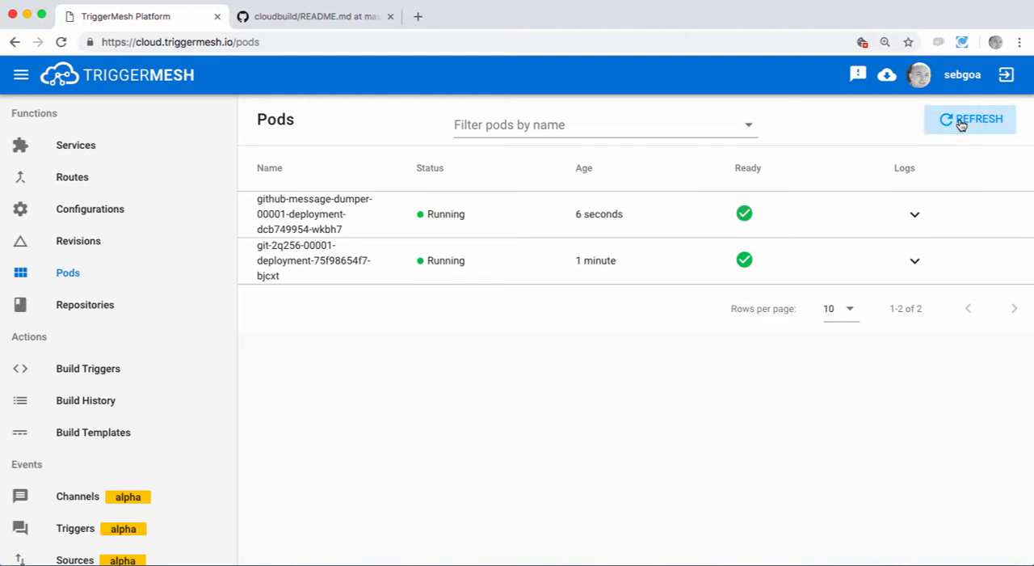
Step: Open the github-message-dumper pod's logs and examine the push event payload, highlighting the start of the commit id
{"action": "left_click", "coordinate": [914, 217]}
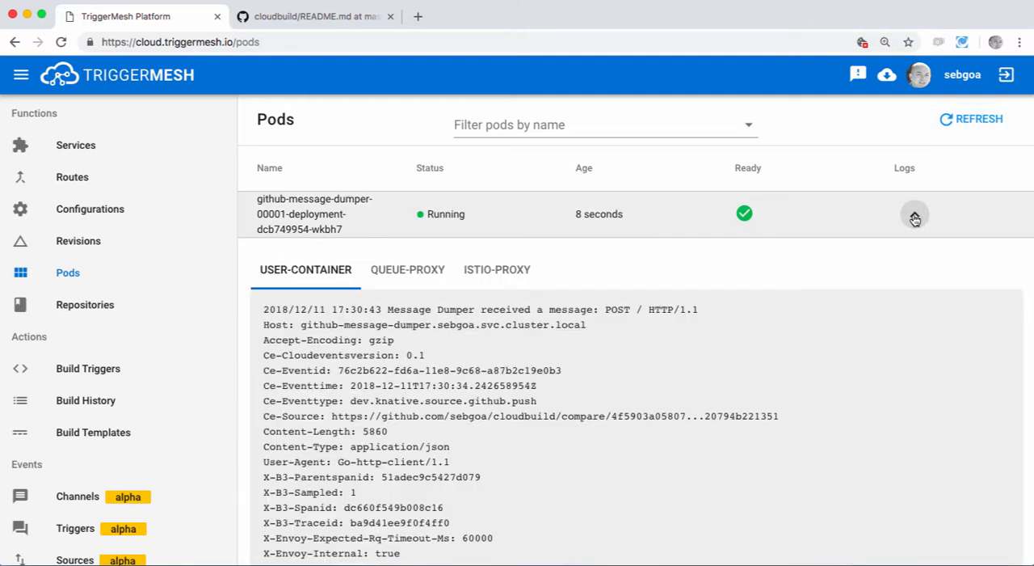
{"action": "scroll", "coordinate": [682, 372], "scroll_direction": "down", "scroll_amount": 3}
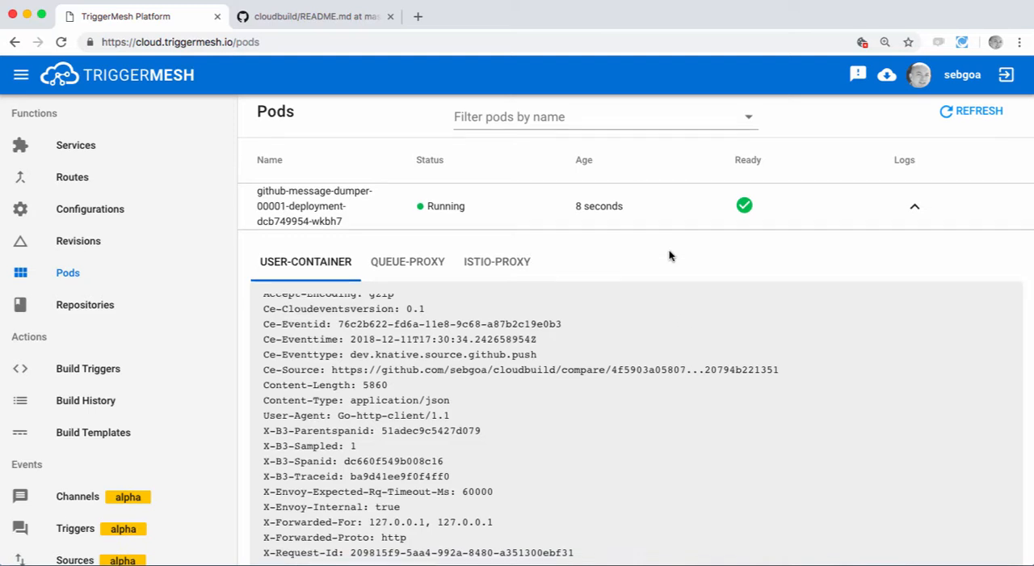
{"action": "scroll", "coordinate": [669, 255], "scroll_direction": "down", "scroll_amount": 5}
{"action": "scroll", "coordinate": [602, 395], "scroll_direction": "right", "scroll_amount": 1}
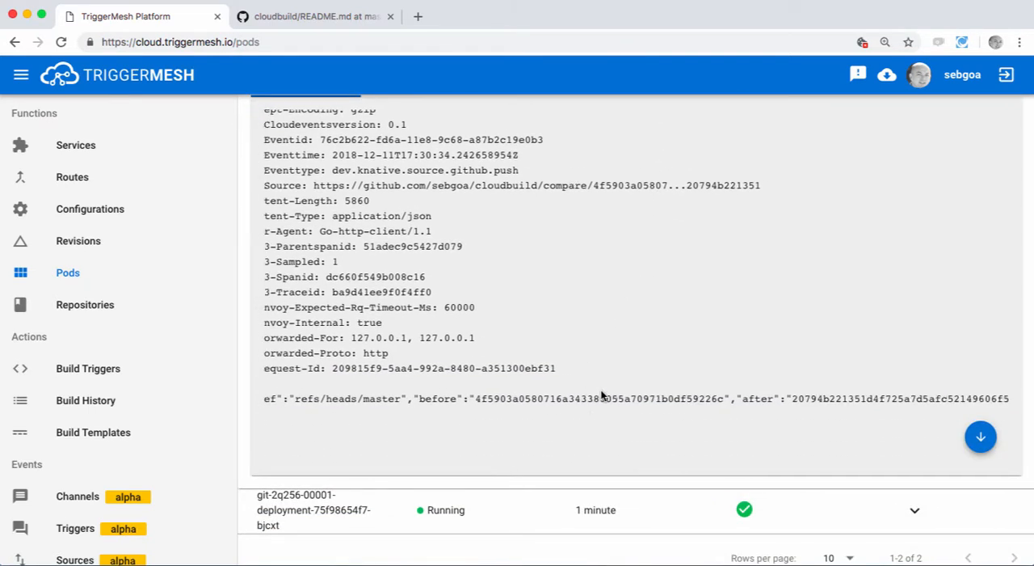
{"action": "scroll", "coordinate": [602, 394], "scroll_direction": "right", "scroll_amount": 10}
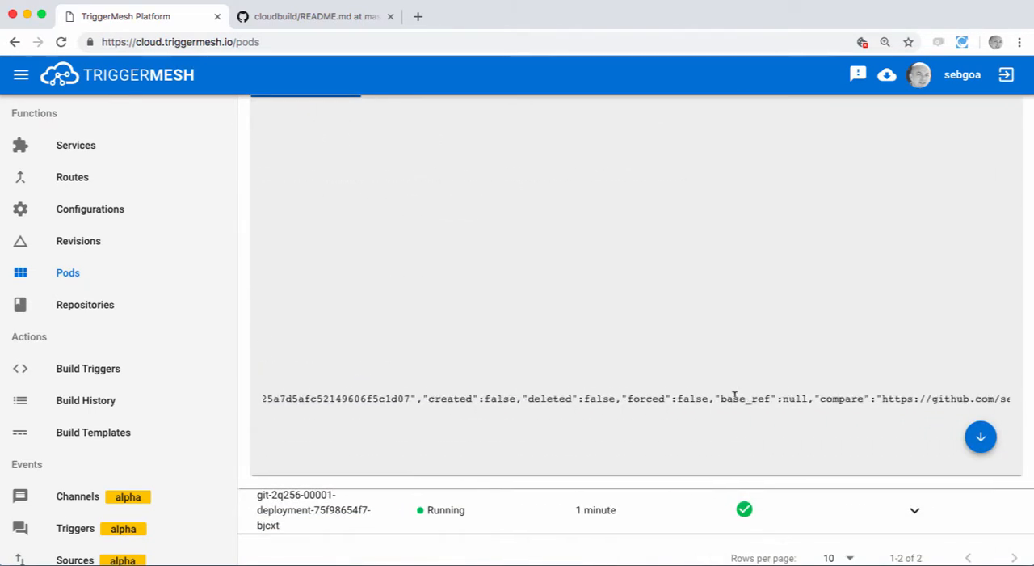
{"action": "scroll", "coordinate": [735, 395], "scroll_direction": "right", "scroll_amount": 8}
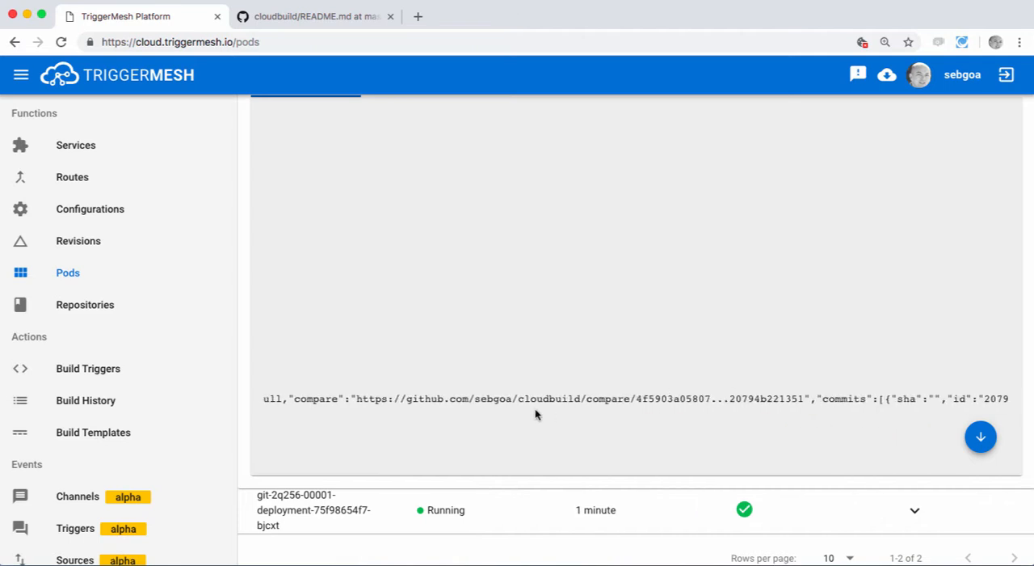
{"action": "scroll", "coordinate": [659, 395], "scroll_direction": "right", "scroll_amount": 6}
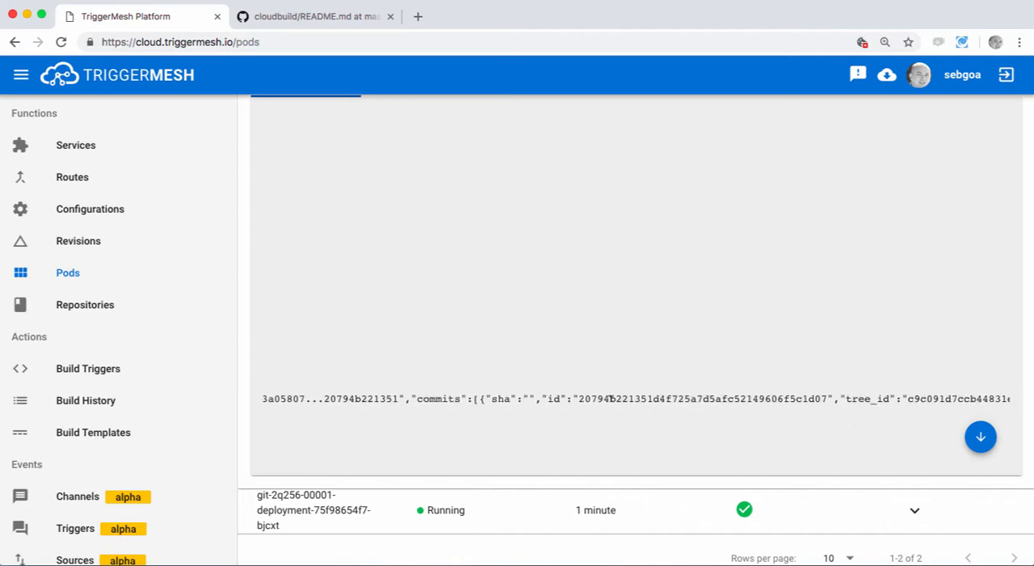
{"action": "left_click_drag", "start_coordinate": [630, 397], "coordinate": [676, 398]}
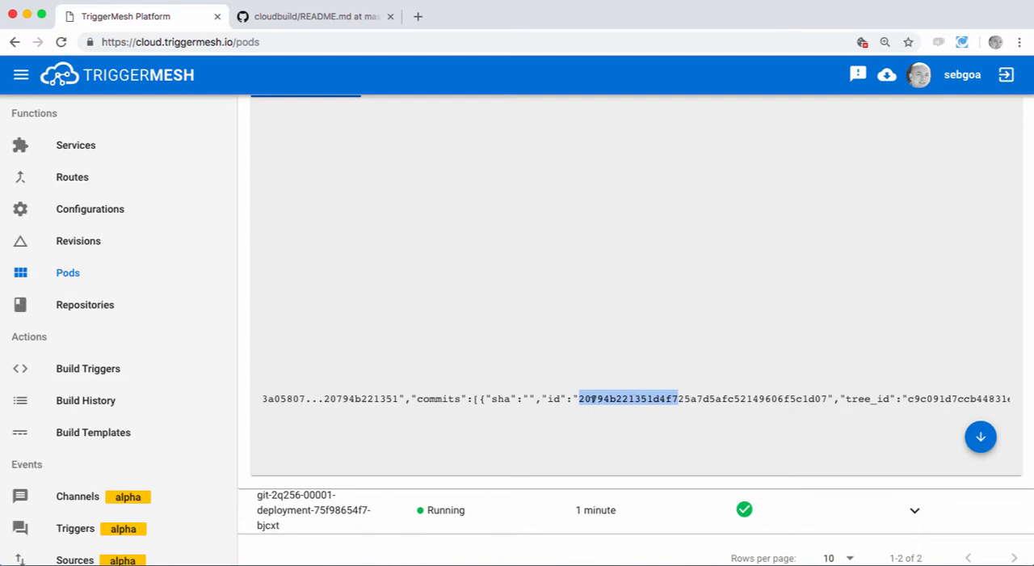
Step: Switch to the README.md page on GitHub, extend the last line to kubecon seattle and commit directly to the master branch
{"action": "left_click", "coordinate": [338, 10]}
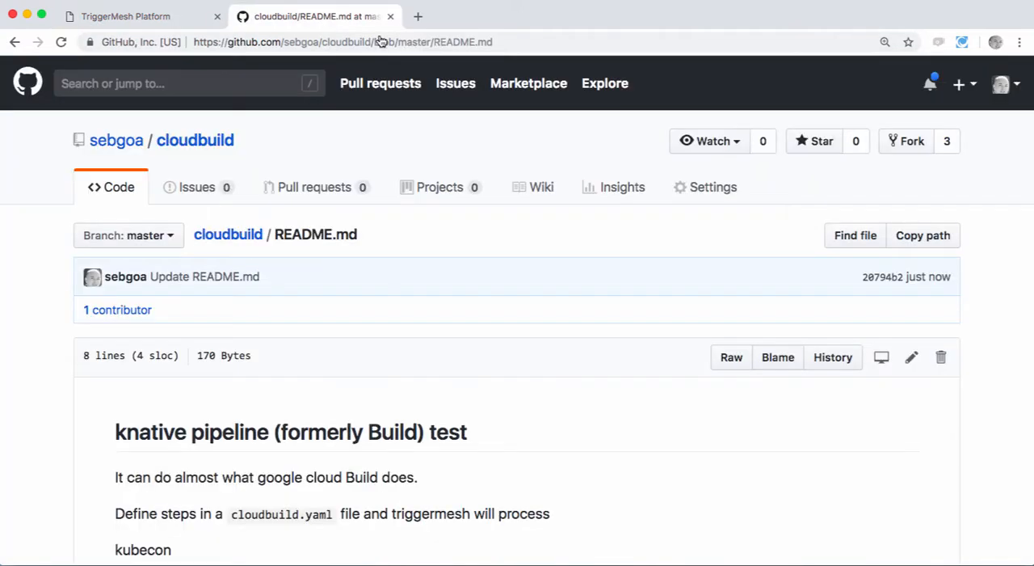
{"action": "left_click", "coordinate": [912, 357]}
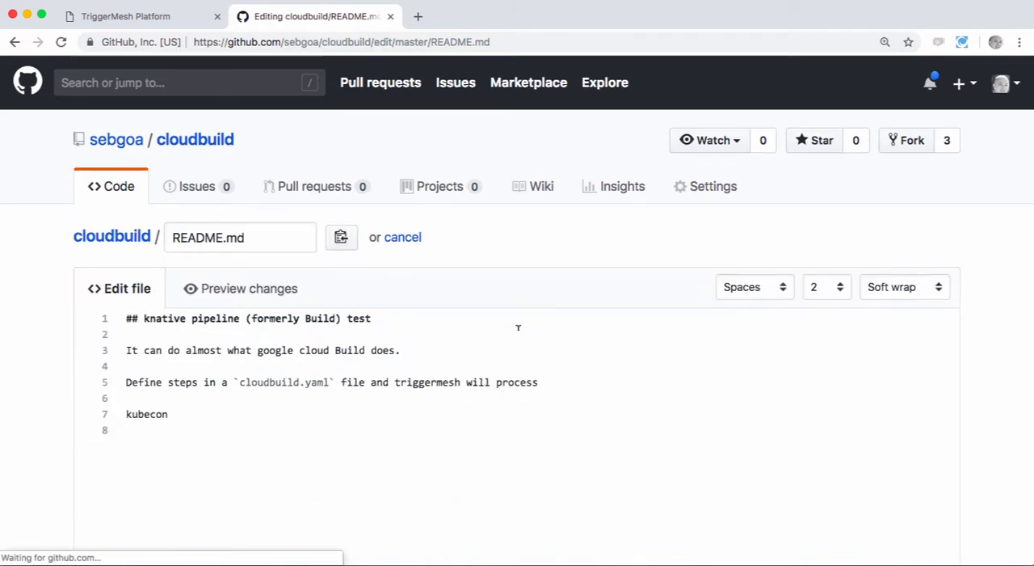
{"action": "scroll", "coordinate": [254, 231], "scroll_direction": "down", "scroll_amount": 3}
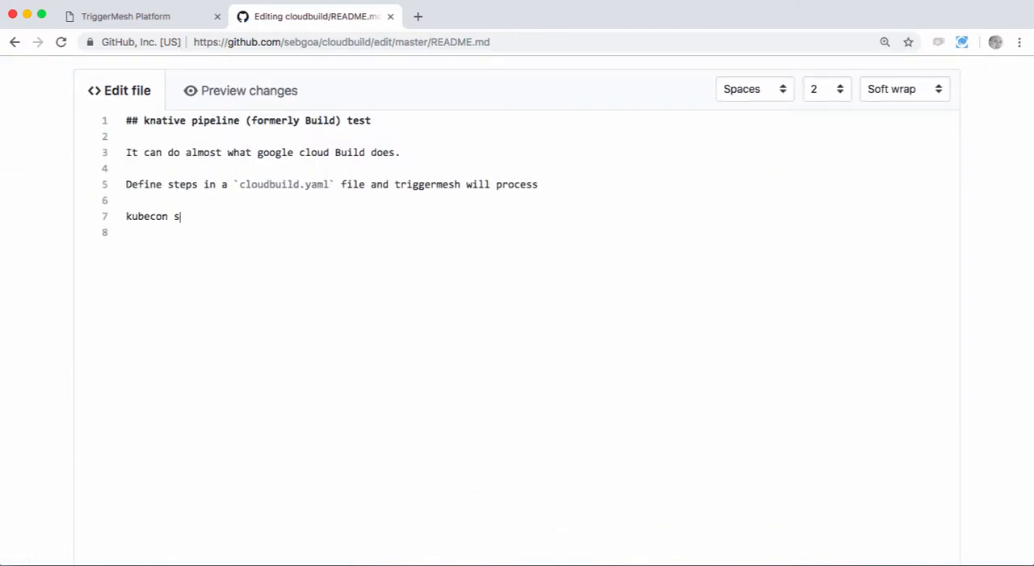
{"action": "scroll", "coordinate": [670, 349], "scroll_direction": "down", "scroll_amount": 10}
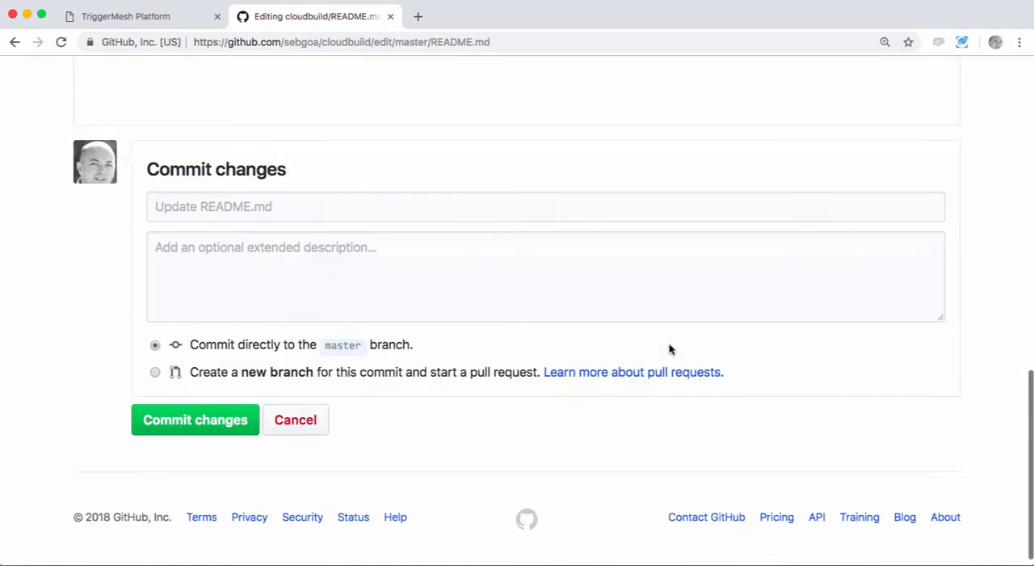
{"action": "left_click", "coordinate": [205, 414]}
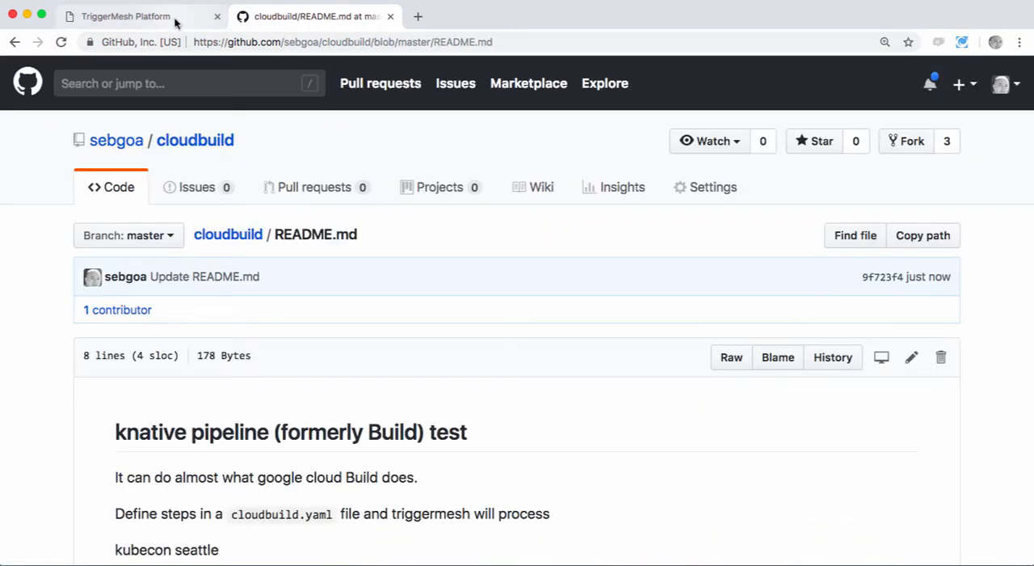
Step: Return to the TriggerMesh pods page, reopen the github-message-dumper logs and look through them for the second push message
{"action": "left_click", "coordinate": [175, 23]}
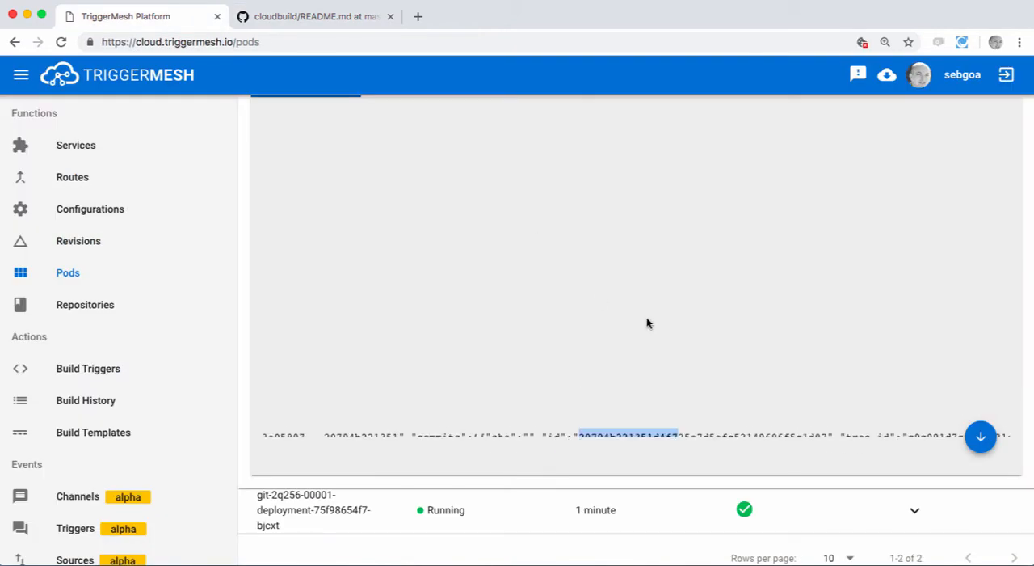
{"action": "left_click", "coordinate": [914, 214]}
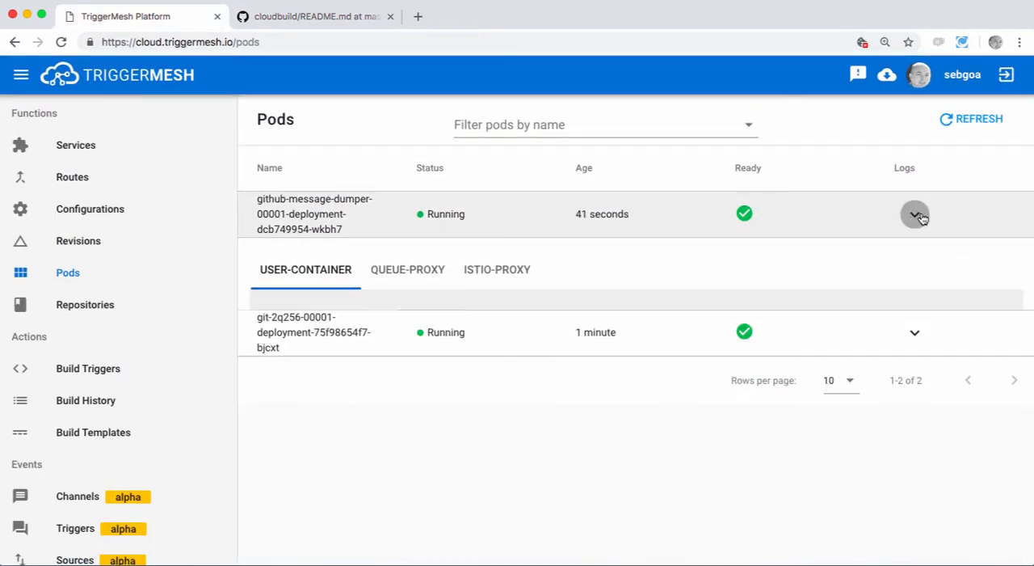
{"action": "scroll", "coordinate": [541, 389], "scroll_direction": "down", "scroll_amount": 5}
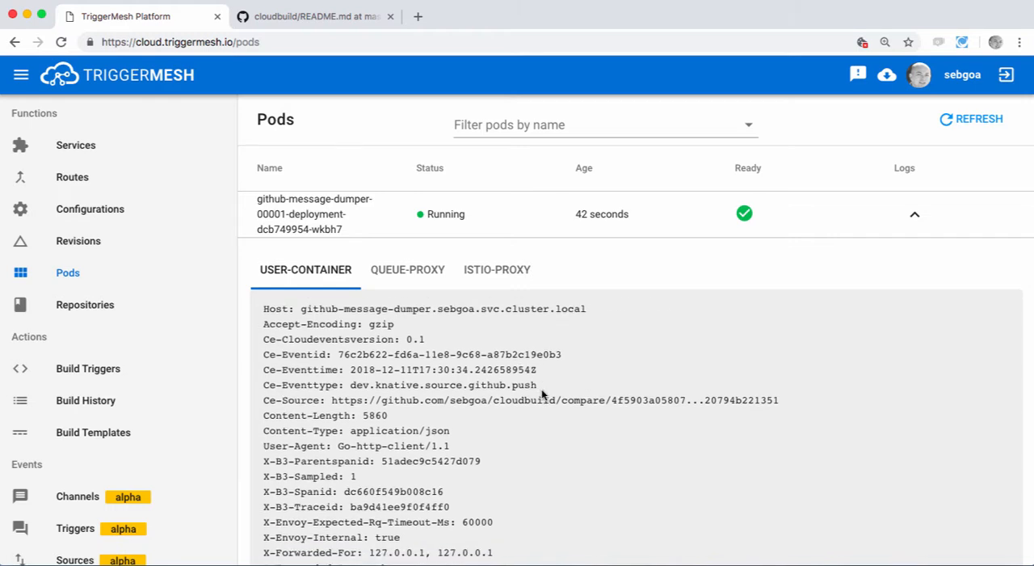
{"action": "scroll", "coordinate": [594, 238], "scroll_direction": "down", "scroll_amount": 3}
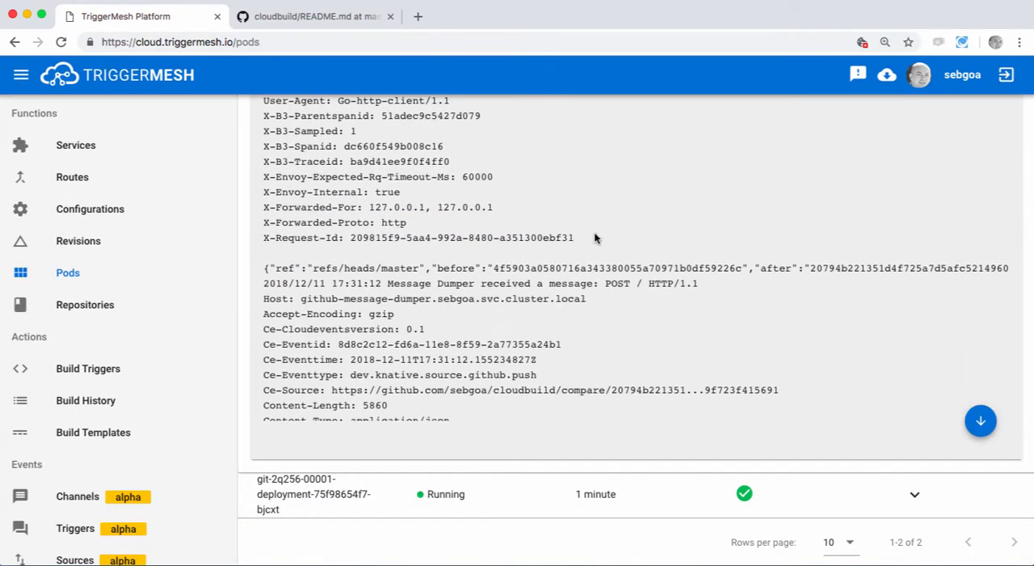
{"action": "triple_click", "coordinate": [578, 267]}
{"action": "scroll", "coordinate": [609, 346], "scroll_direction": "down", "scroll_amount": 4}
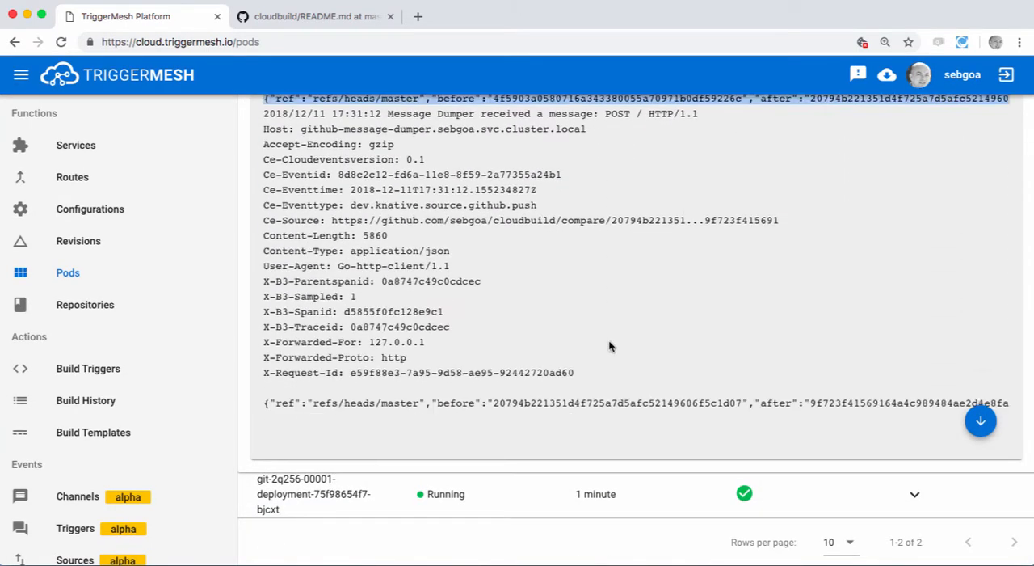
Step: Examine the second message's payload and highlight the start of its commit id
{"action": "triple_click", "coordinate": [649, 383]}
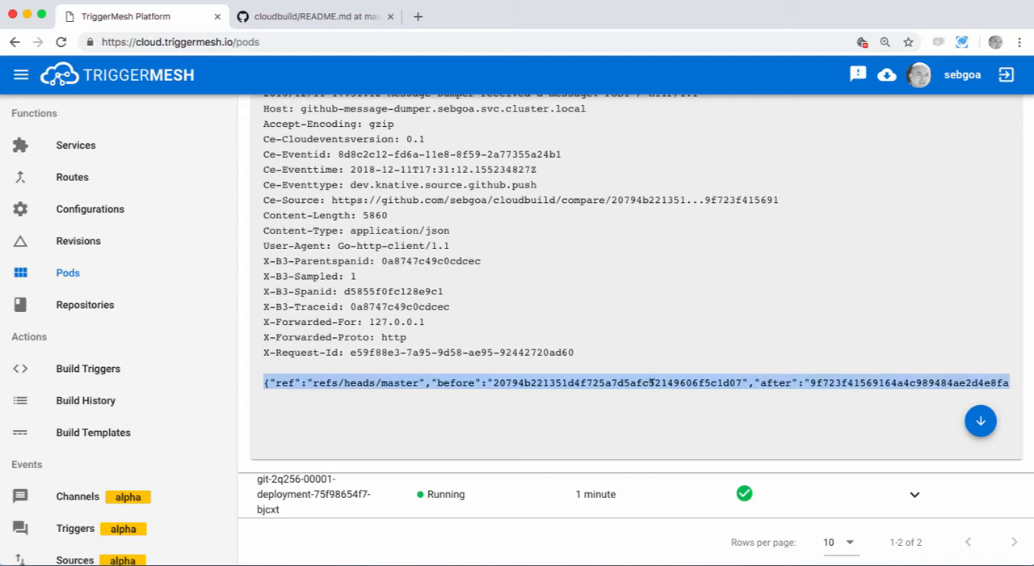
{"action": "scroll", "coordinate": [674, 388], "scroll_direction": "right", "scroll_amount": 5}
{"action": "scroll", "coordinate": [675, 388], "scroll_direction": "right", "scroll_amount": 10}
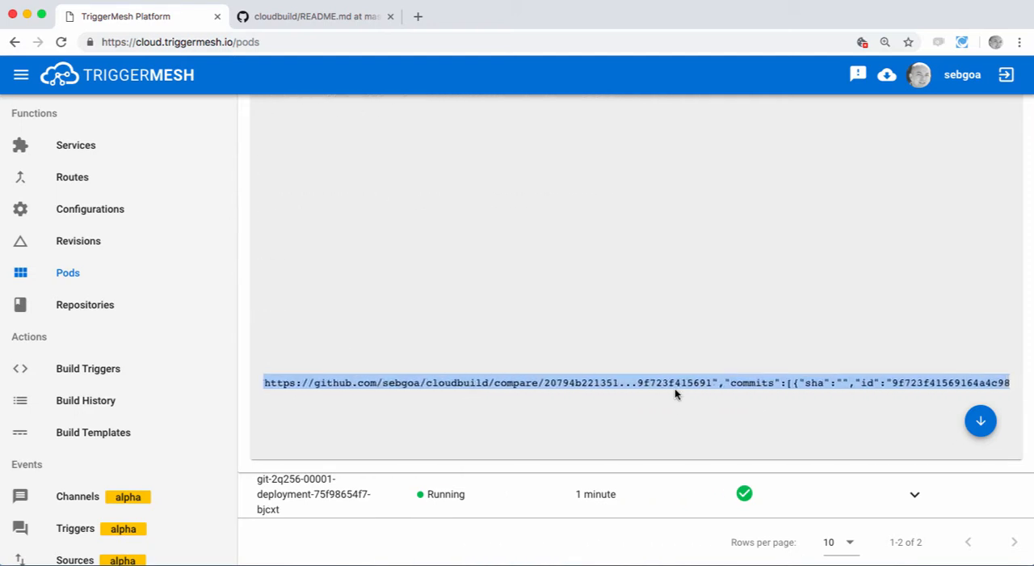
{"action": "left_click", "coordinate": [505, 394]}
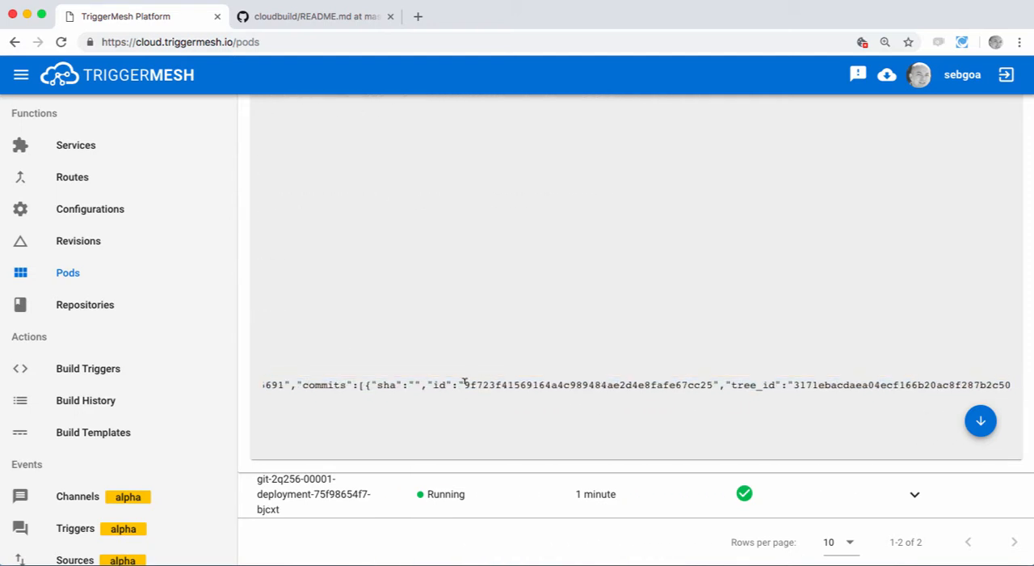
{"action": "left_click_drag", "start_coordinate": [465, 383], "coordinate": [532, 382]}
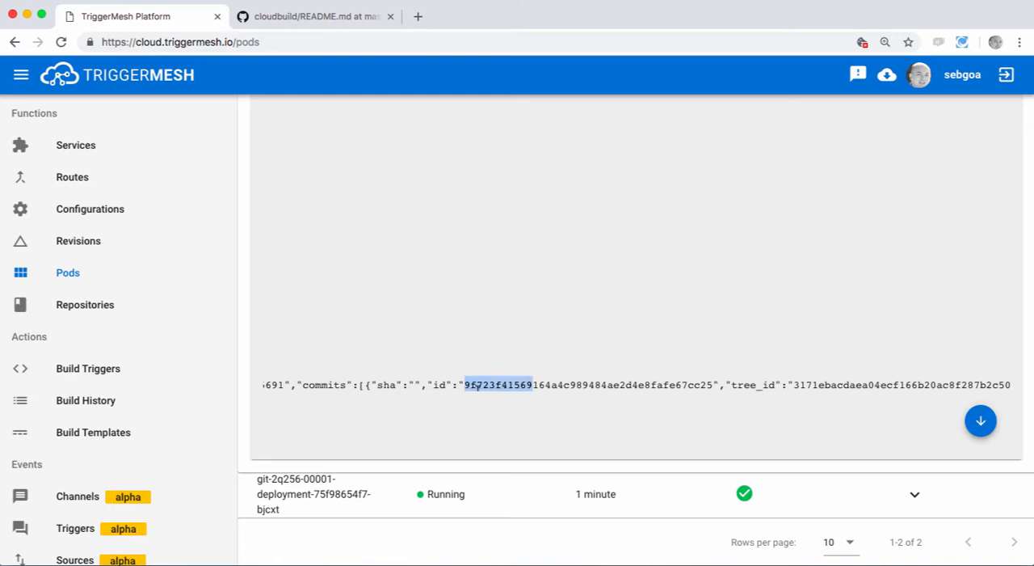
Step: Switch to GitHub to compare the commit id, and open the webhooks list in the cloudbuild repository settings
{"action": "left_click", "coordinate": [339, 18]}
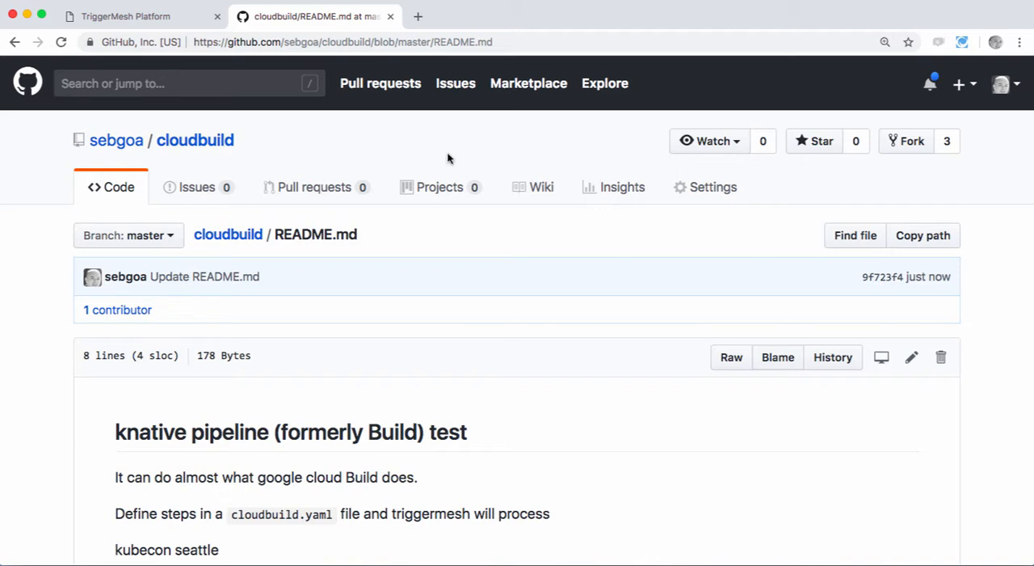
{"action": "left_click", "coordinate": [710, 188]}
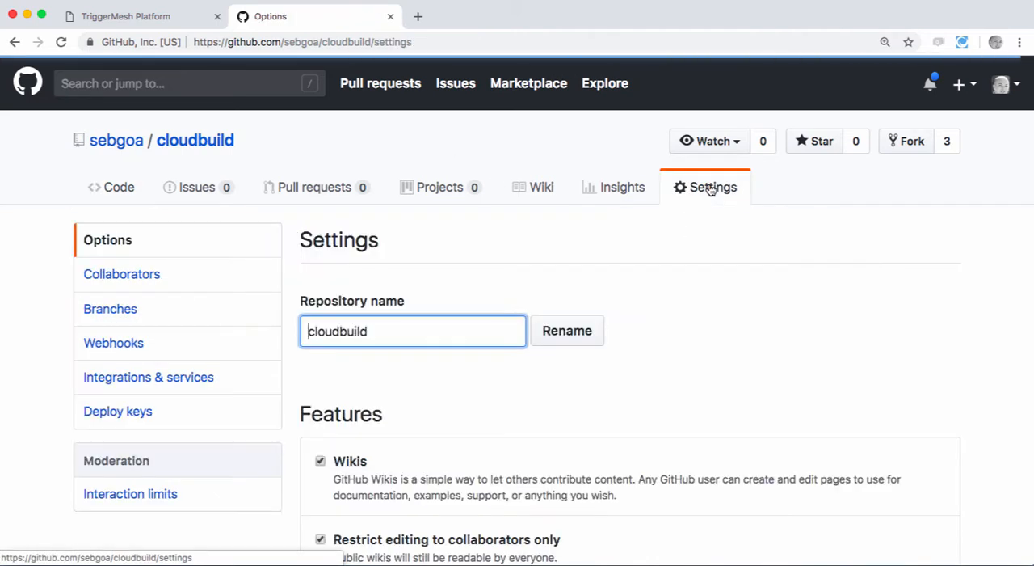
{"action": "left_click", "coordinate": [132, 343]}
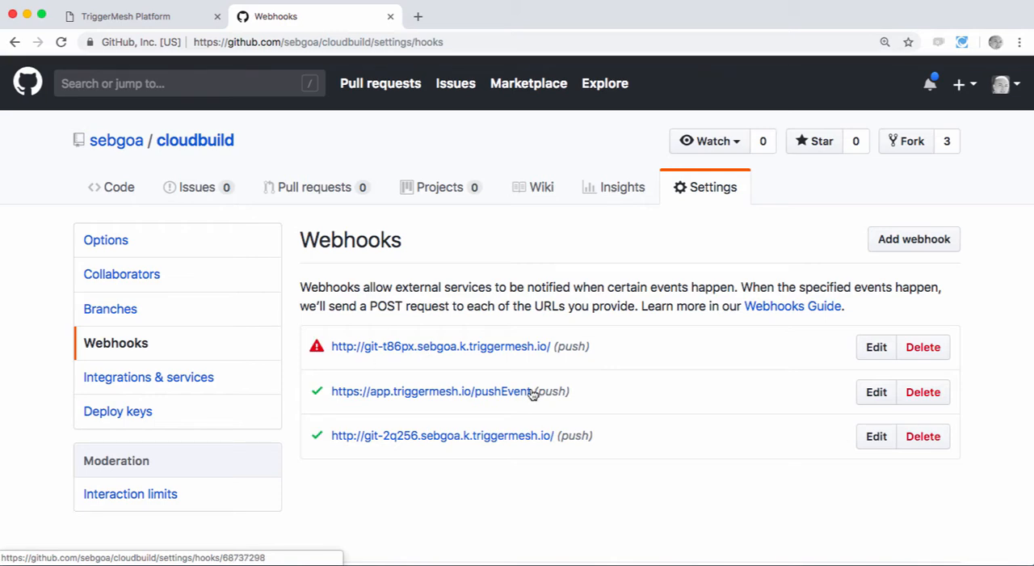
Step: Return to the TriggerMesh pods page and collapse the github-message-dumper pod's logs
{"action": "left_click", "coordinate": [156, 16]}
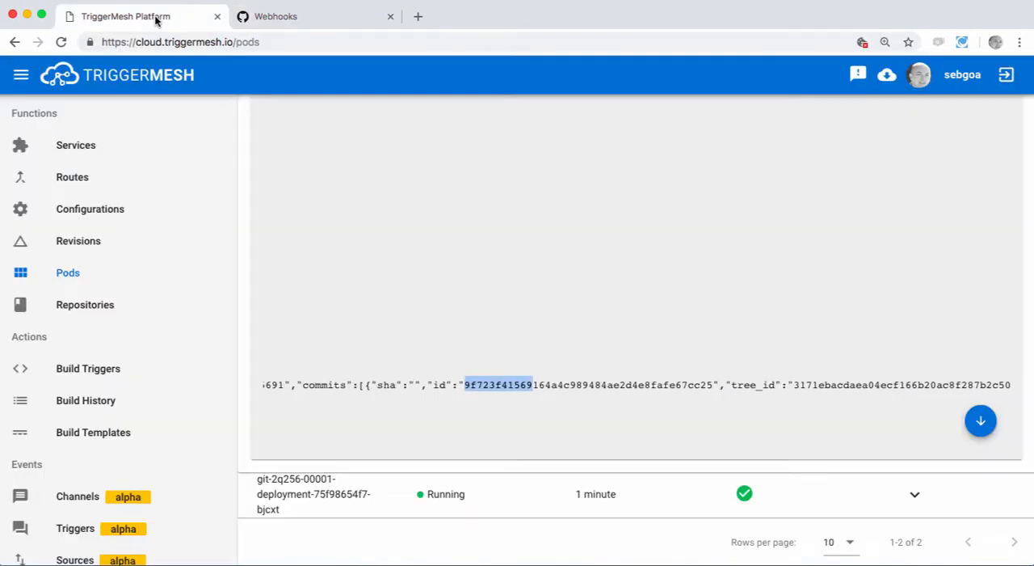
{"action": "scroll", "coordinate": [559, 334], "scroll_direction": "left", "scroll_amount": 10}
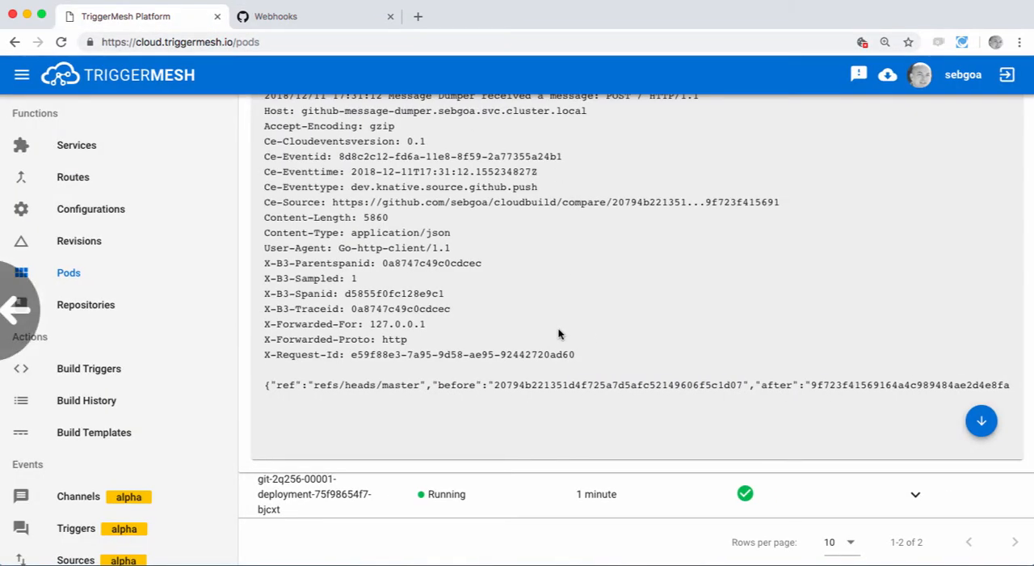
{"action": "scroll", "coordinate": [559, 334], "scroll_direction": "up", "scroll_amount": 10}
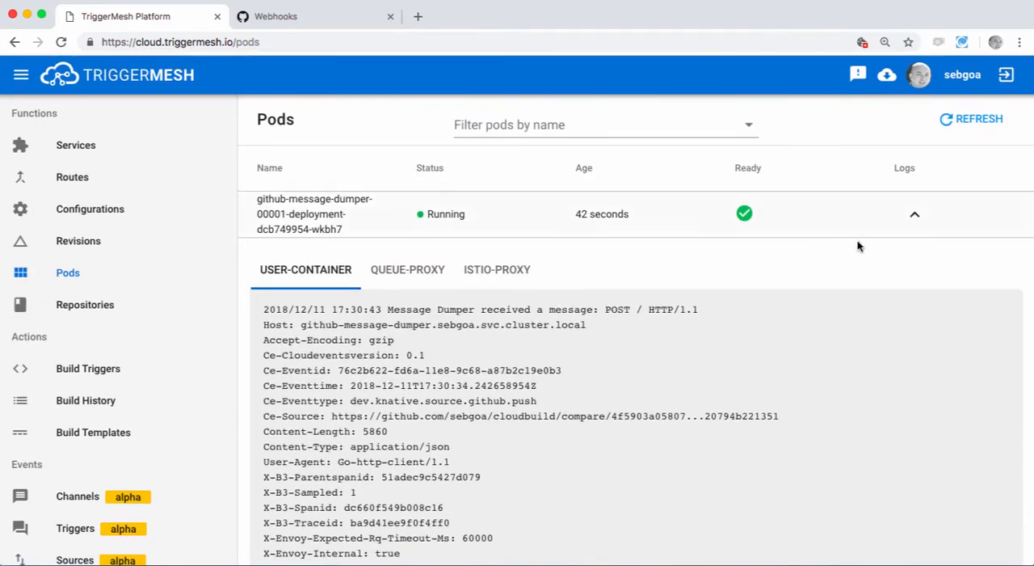
{"action": "left_click", "coordinate": [915, 214]}
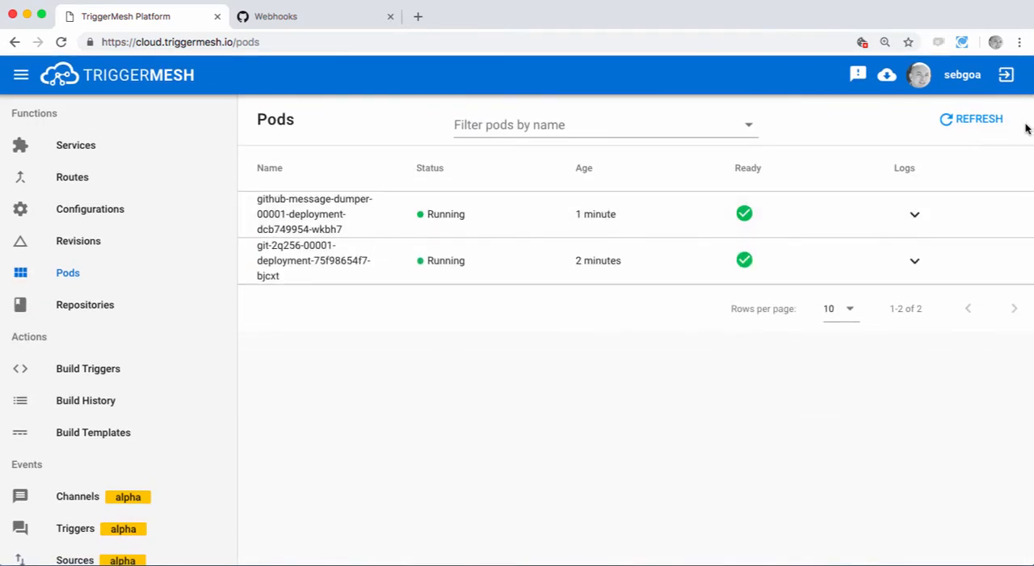